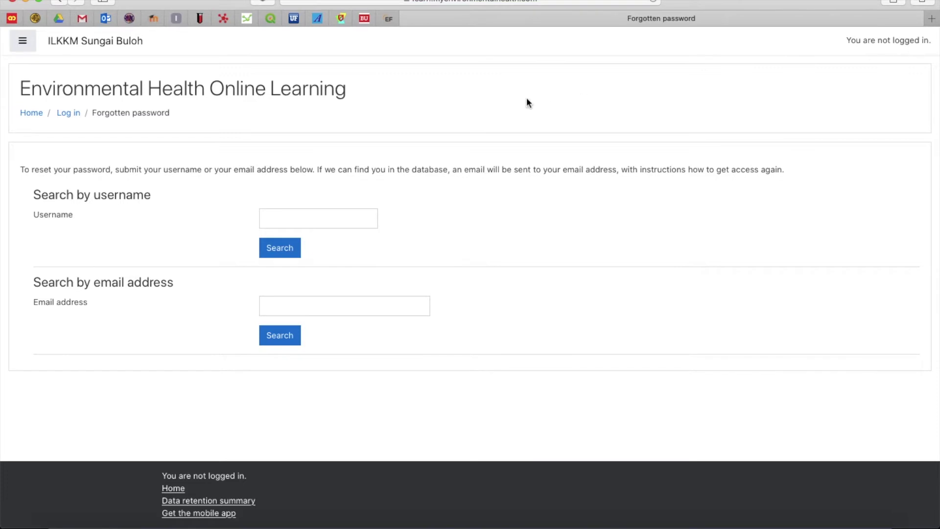
Step: Bring the Safari window with the SPSS Data Analysis Workshop 2019 course in front of YouTube
click(25, 45)
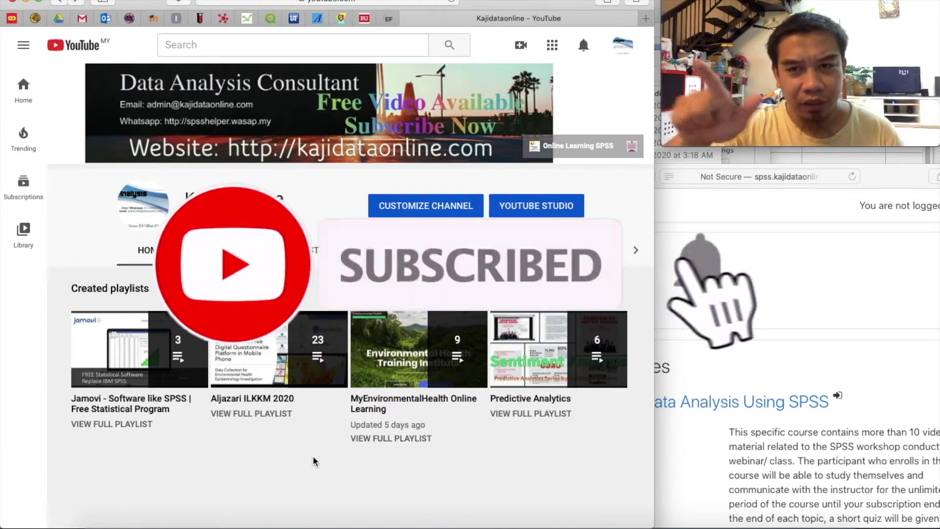
click(756, 311)
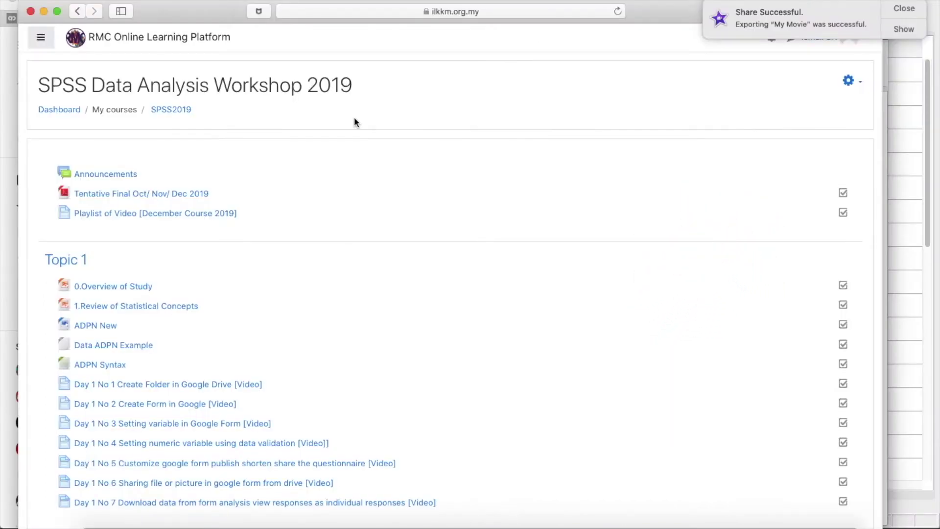
Step: Log in to the Environmental Health site with the teacher's username and password
scroll(354, 122, down, 20)
scroll(354, 122, up, 20)
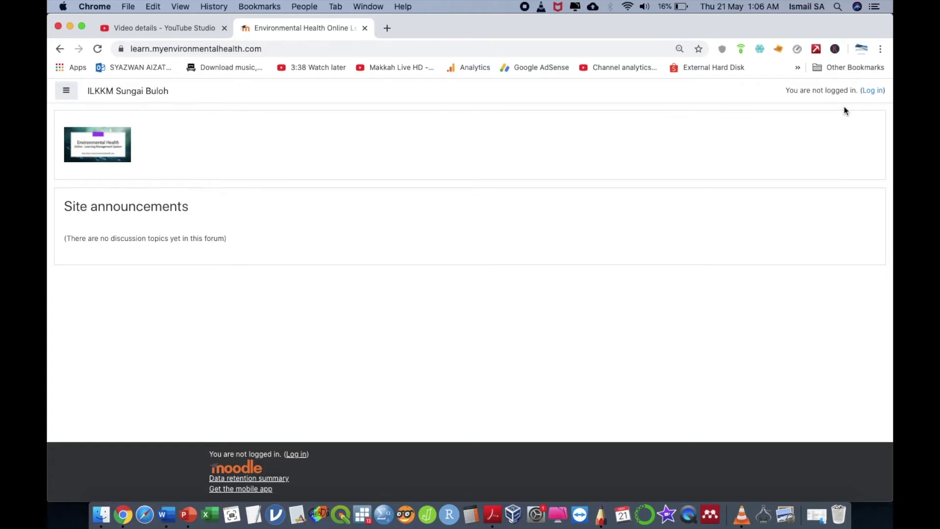
click(873, 91)
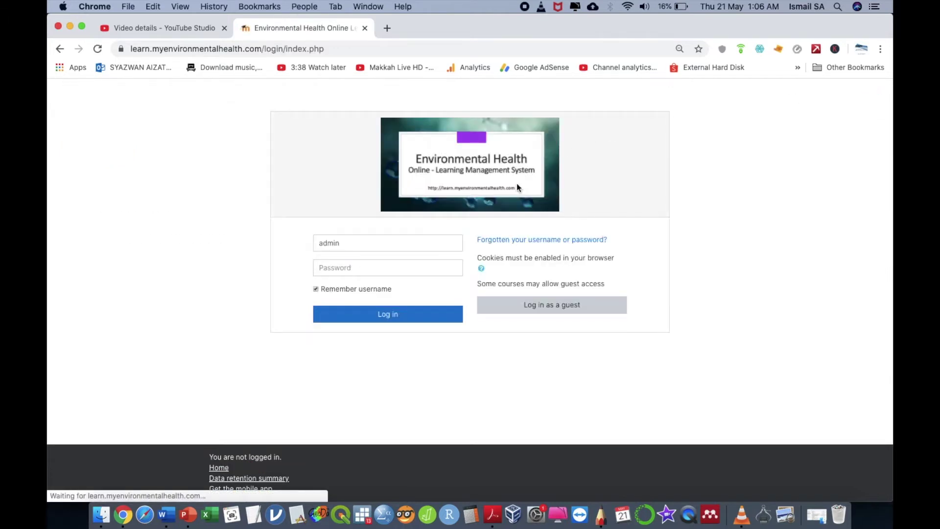
double_click(398, 243)
text(im)
text(mailsa)
key(Tab)
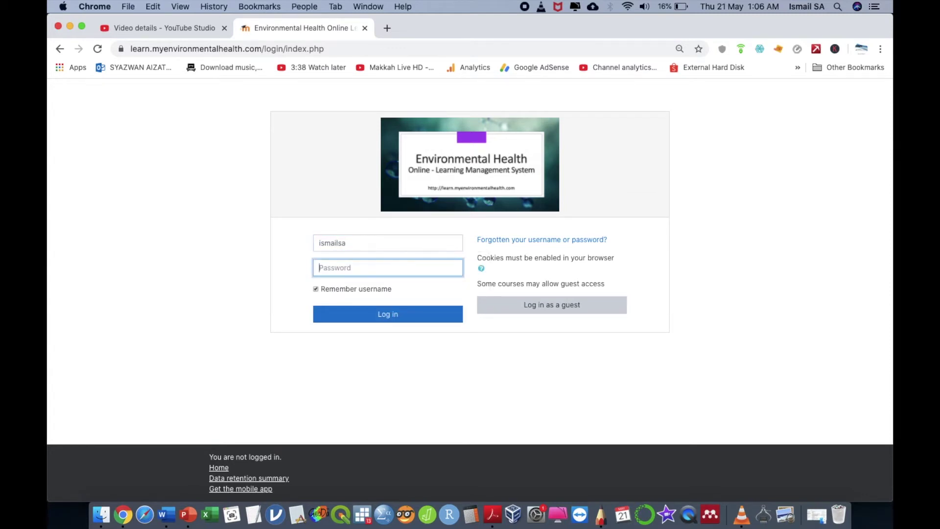
text(••)
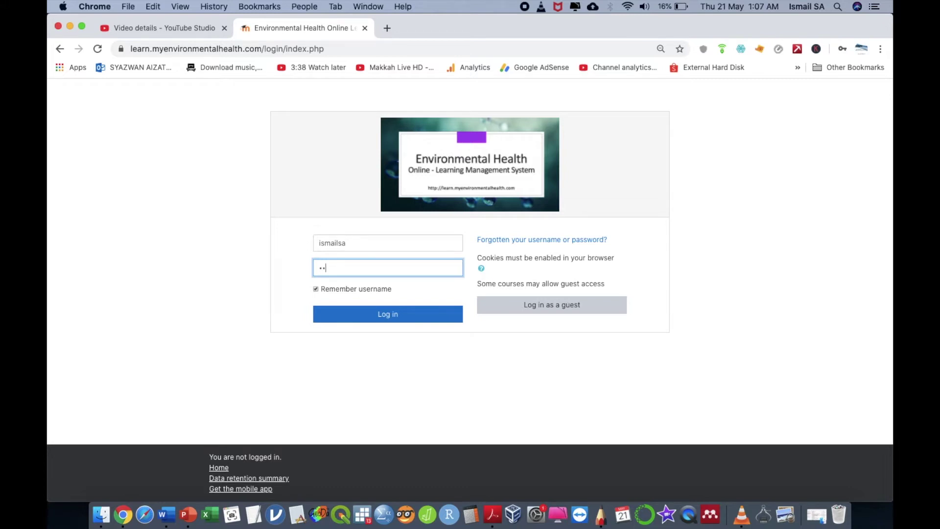
text(••••••)
click(380, 316)
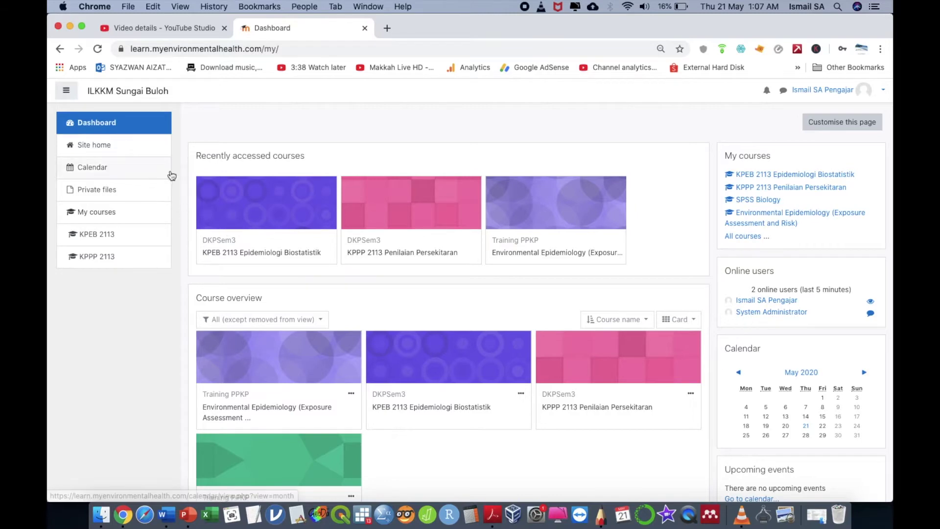
Step: Open the SPSS Biology course from the Site home course list
click(133, 147)
scroll(287, 335, down, 10)
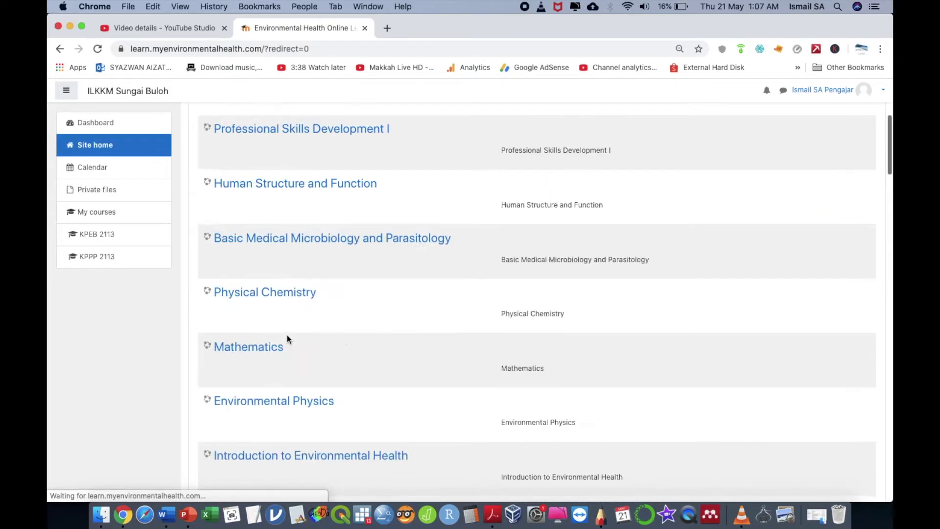
scroll(287, 335, down, 15)
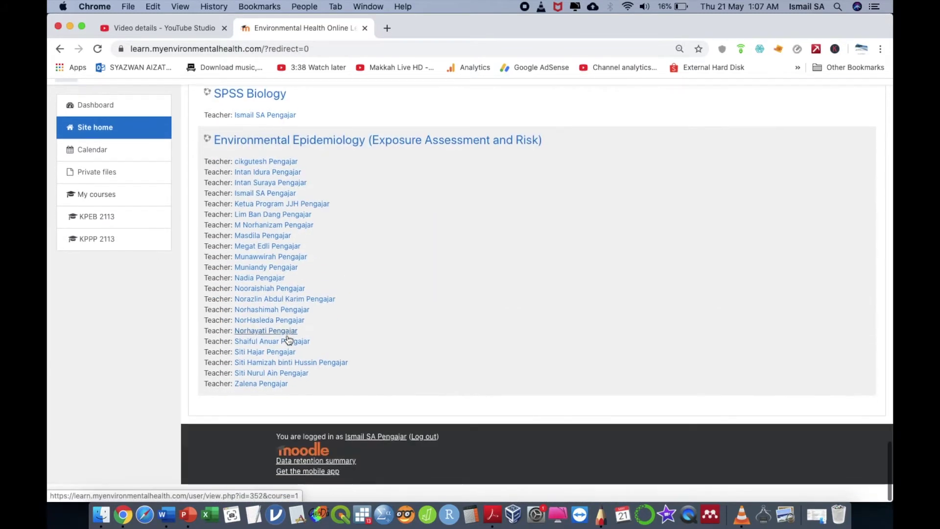
scroll(288, 336, up, 5)
scroll(289, 341, down, 1)
click(275, 396)
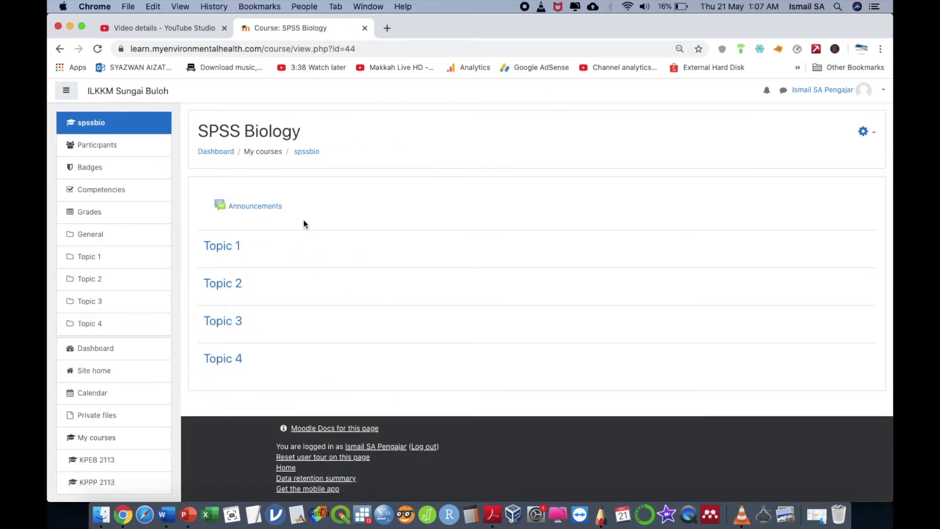
Step: Check the course's participants (one teacher, one student), then bring up the course administration menu
click(147, 150)
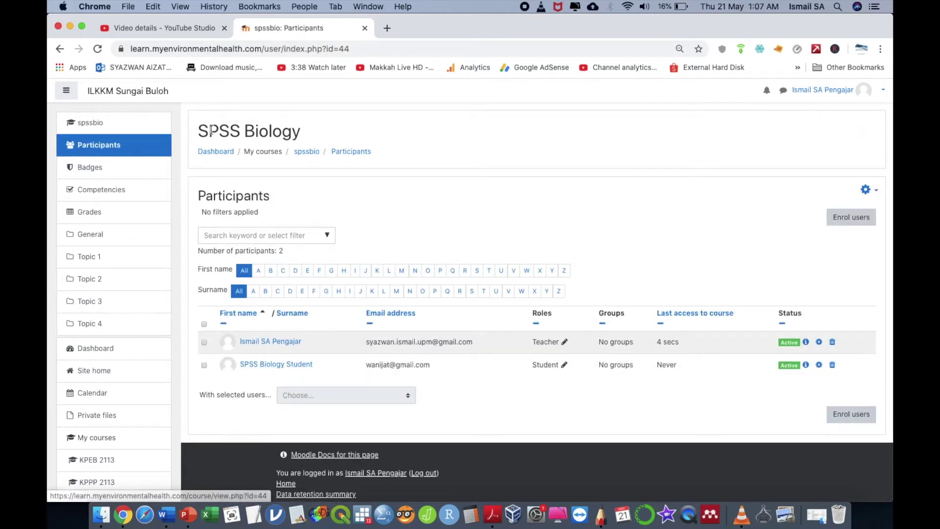
click(123, 124)
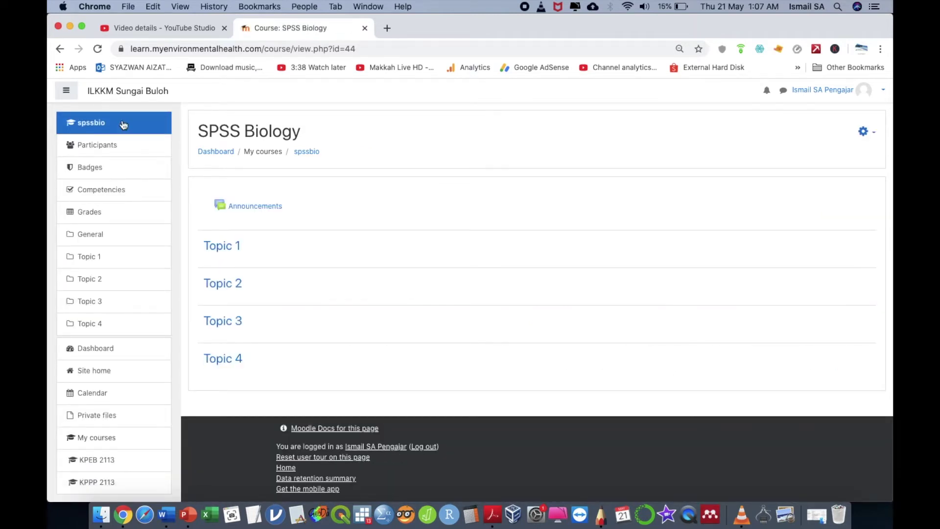
click(865, 132)
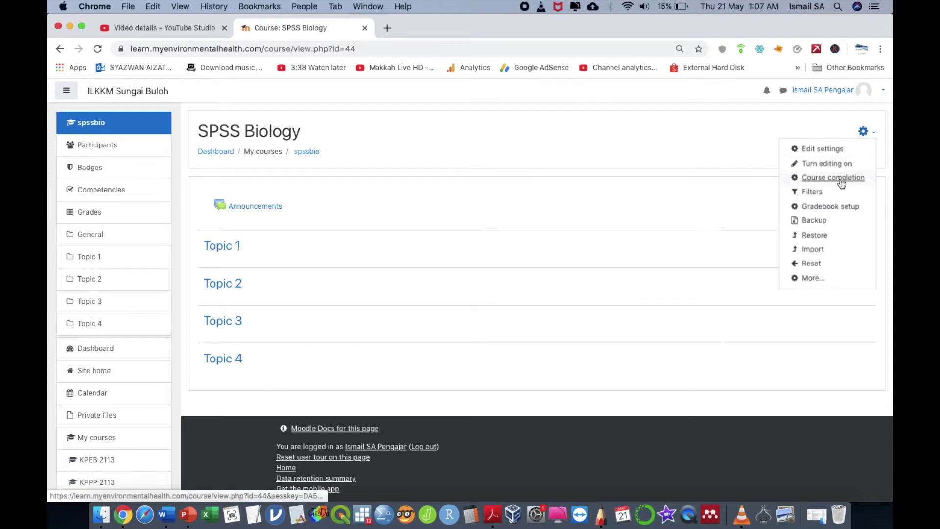
Step: With editing on, add an Assignment named 'Test 1' to Topic 2
click(833, 164)
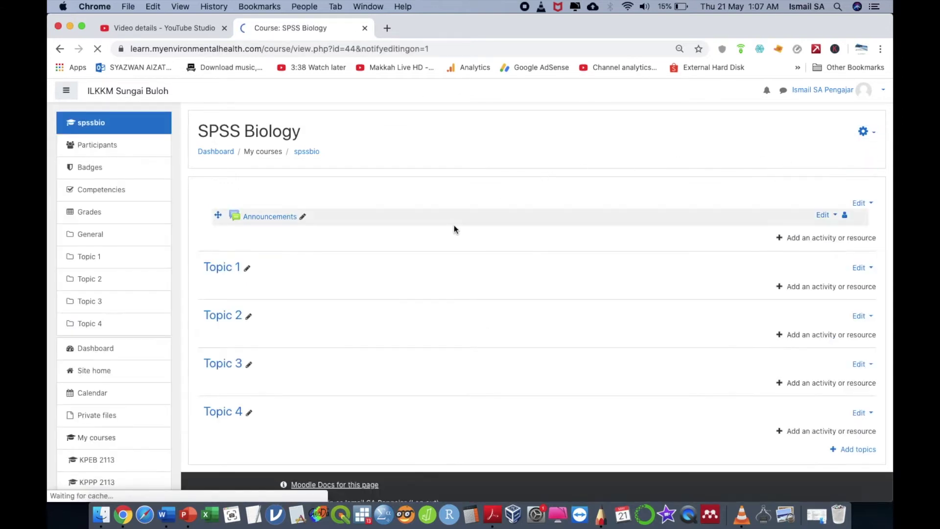
click(824, 337)
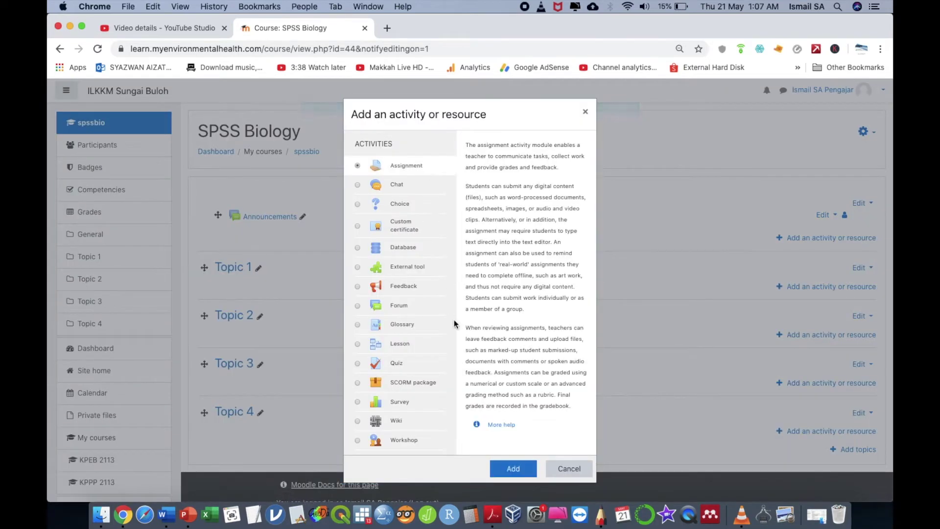
click(519, 468)
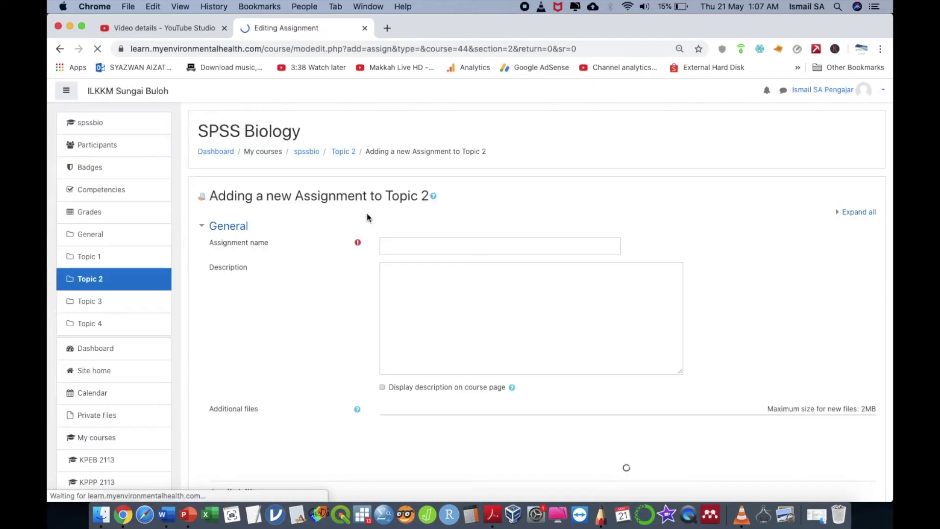
click(405, 248)
text(Test)
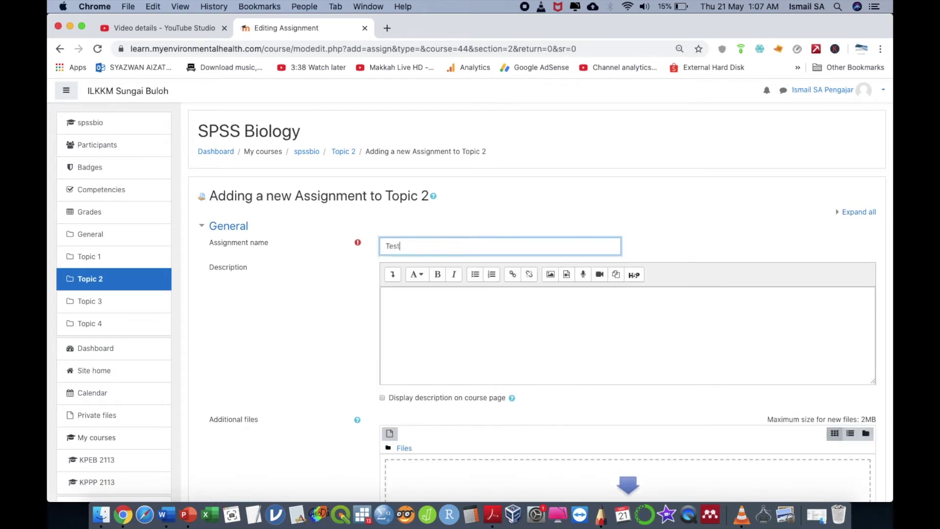
text( 1)
click(319, 286)
Step: Allow online text with a 10-word limit, disable file submissions, and save the assignment
scroll(319, 286, down, 3)
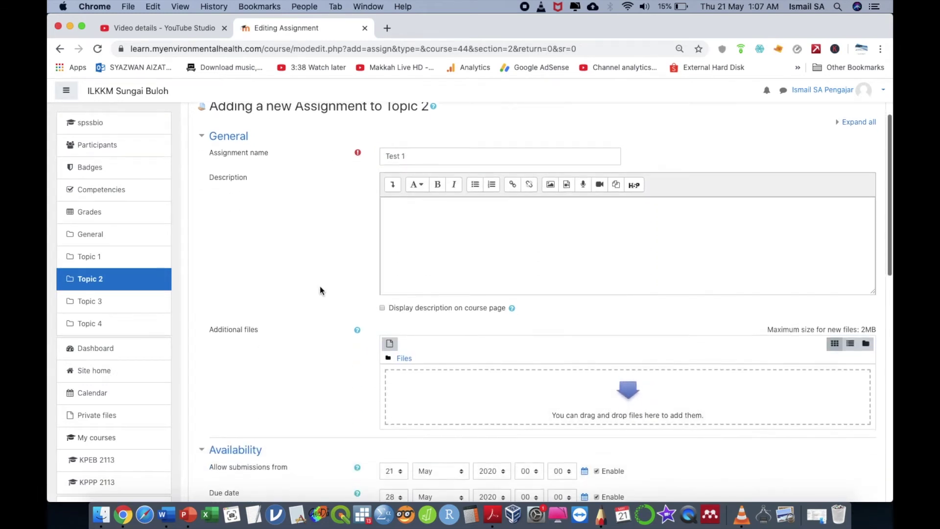
scroll(439, 323, down, 5)
click(397, 371)
click(438, 372)
click(420, 395)
click(397, 394)
text(10)
scroll(398, 395, down, 5)
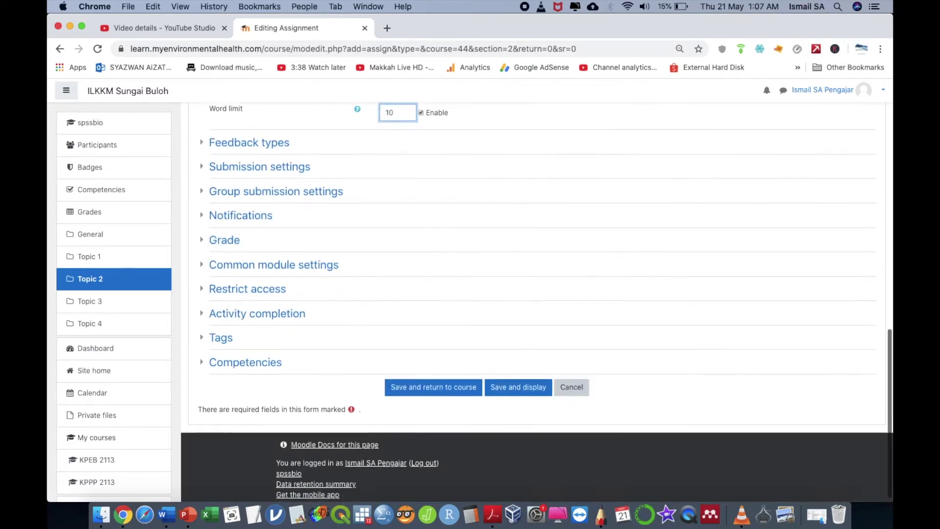
click(460, 381)
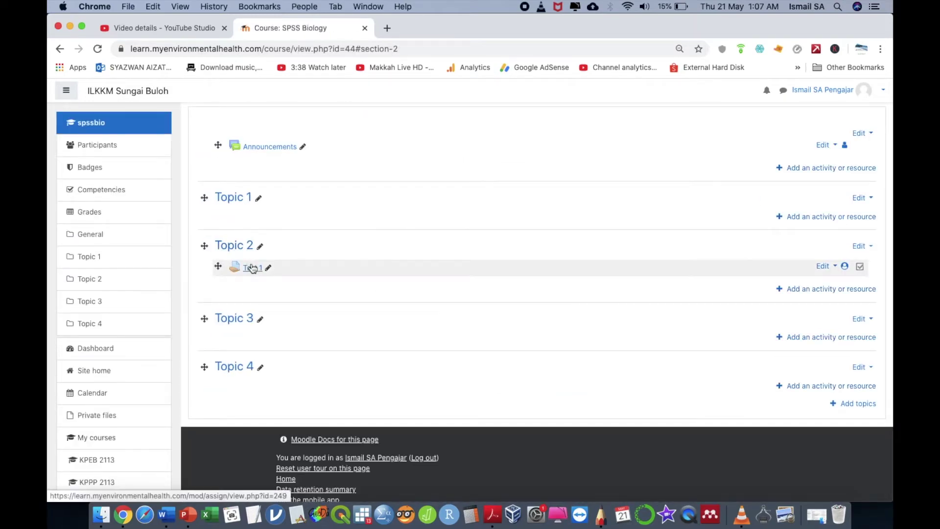
click(103, 211)
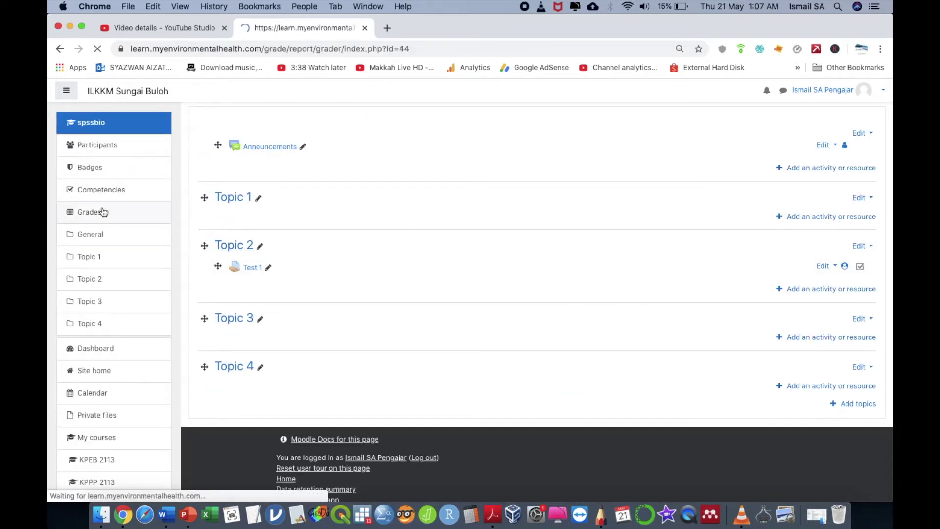
click(248, 220)
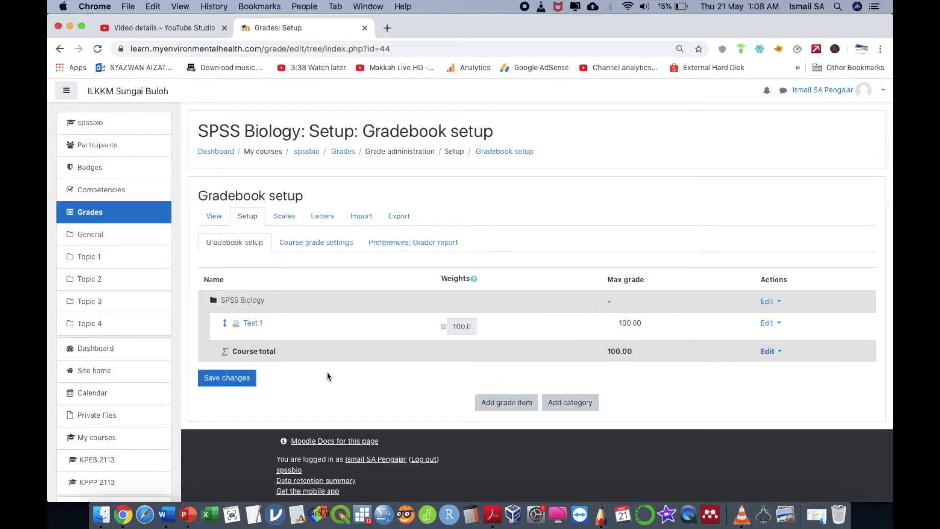
click(243, 377)
click(136, 131)
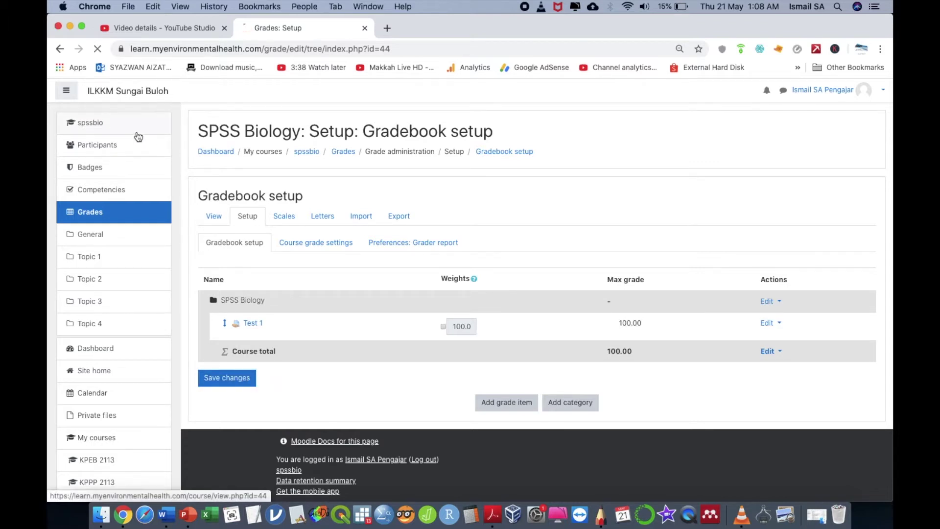
scroll(384, 290, down, 3)
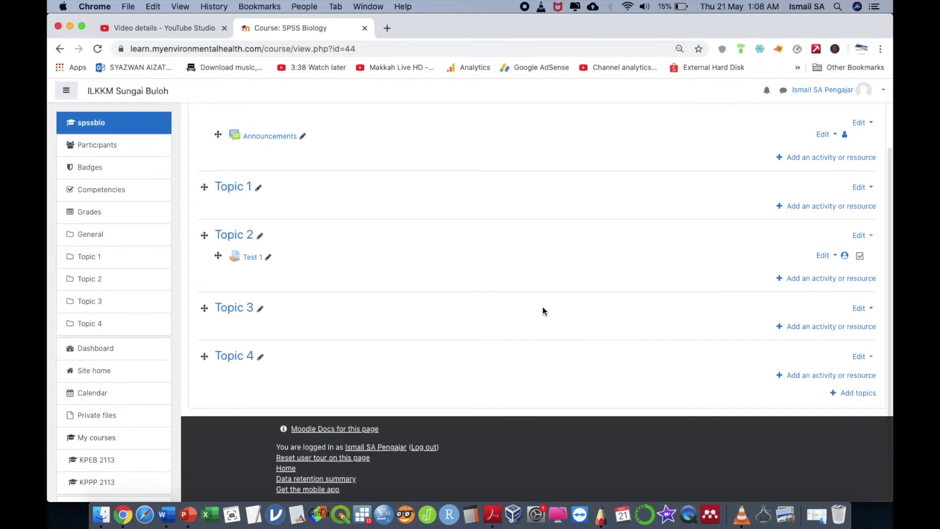
Step: Add a Custom certificate named 'Certificate' to Topic 4
click(818, 376)
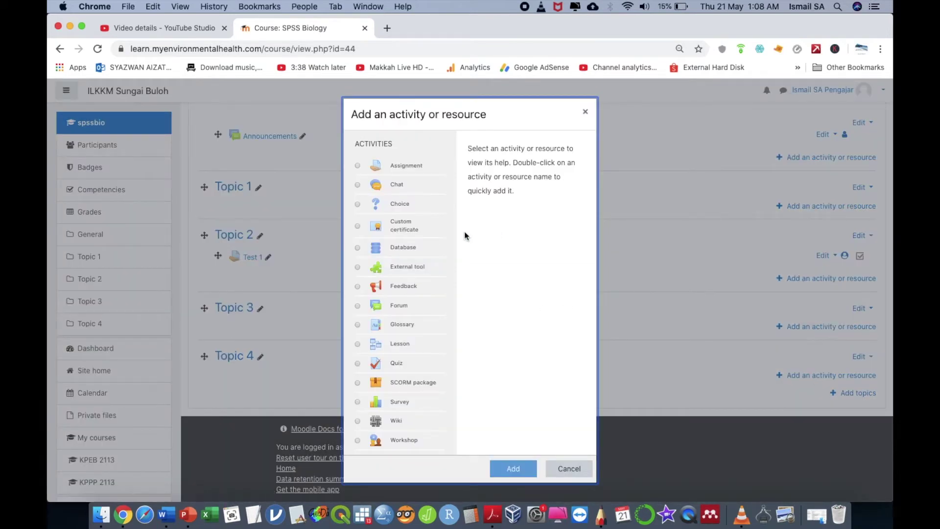
click(409, 225)
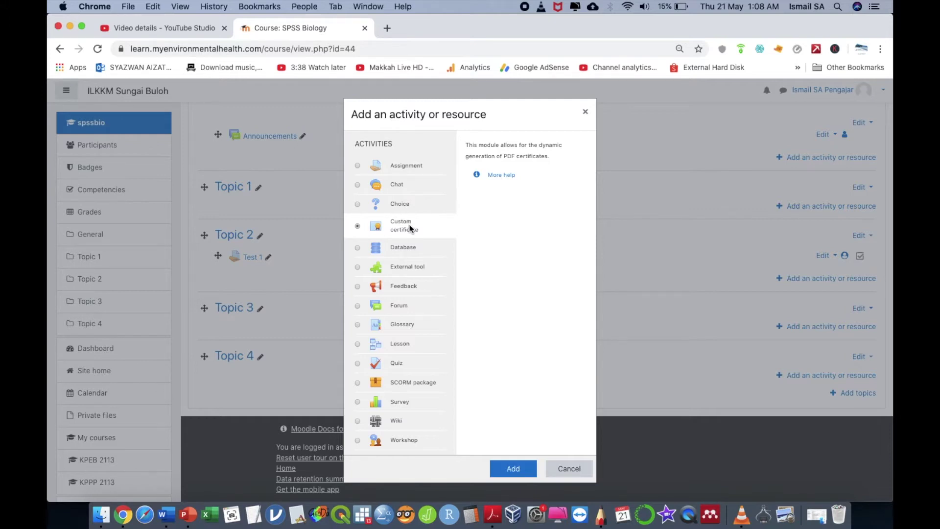
click(507, 473)
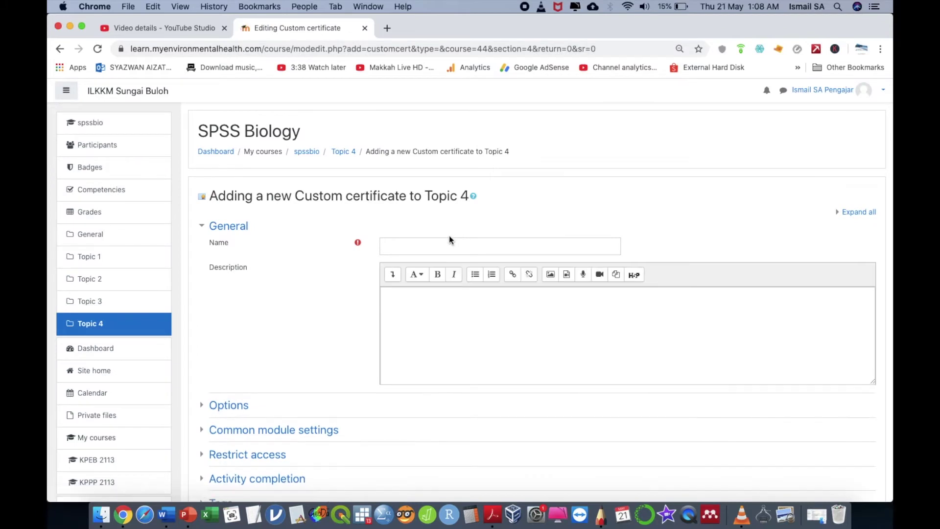
click(436, 245)
text(Certificate)
click(425, 322)
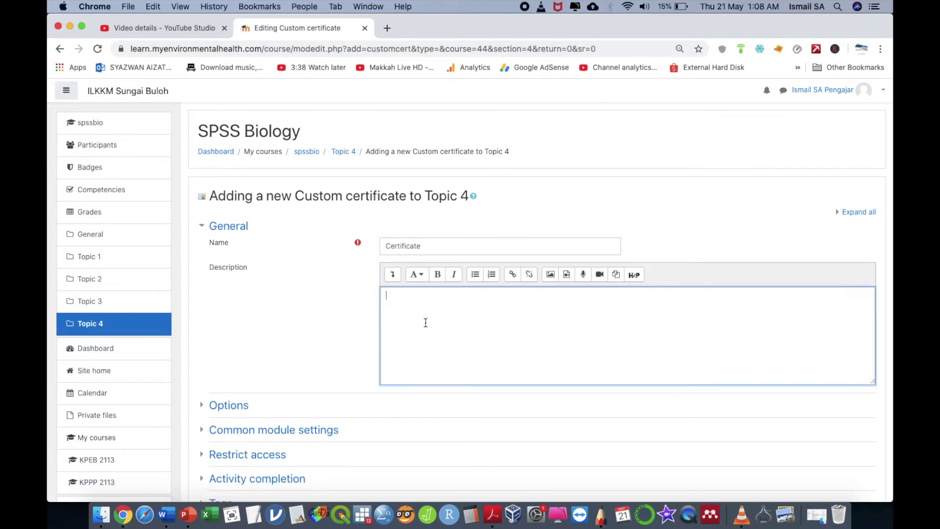
Step: Add a Grade restriction under the certificate's Restrict access settings
scroll(425, 324, down, 3)
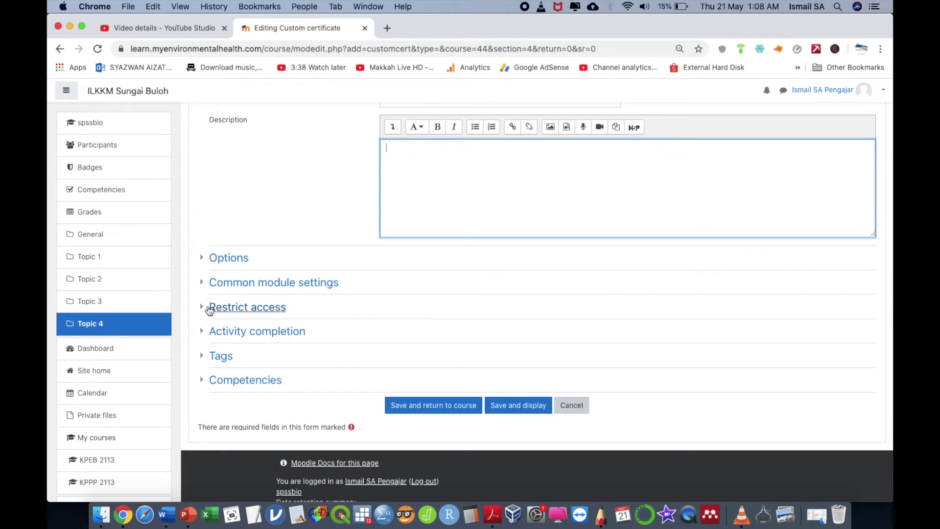
click(211, 308)
click(420, 354)
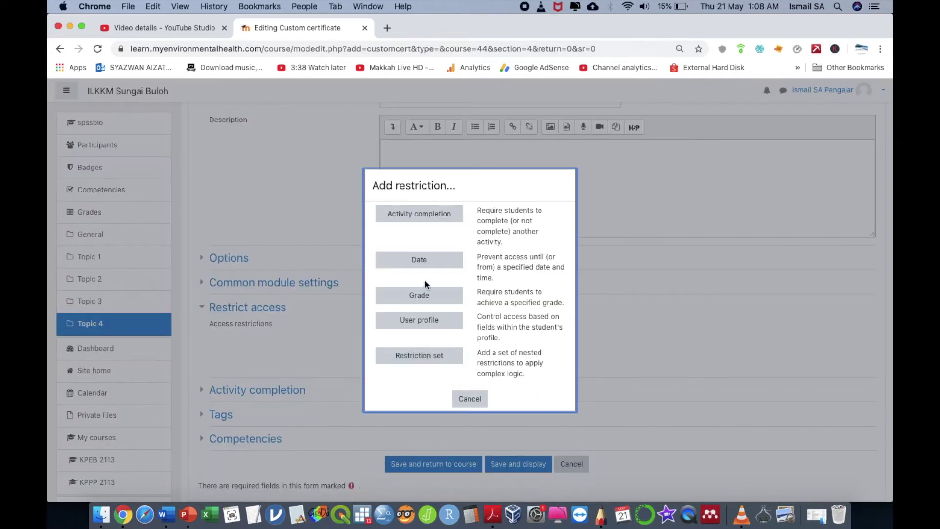
click(434, 295)
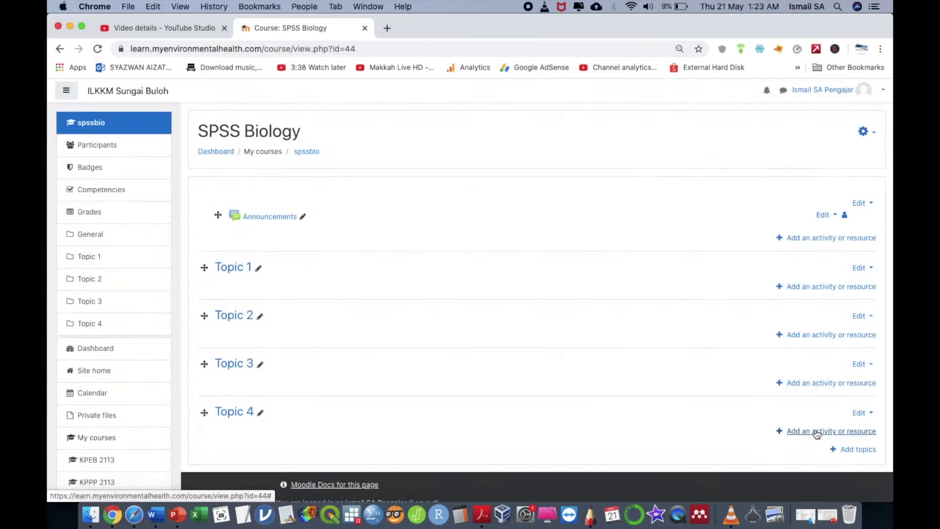
Step: Add a Custom certificate named 'Sijil' to Topic 4
click(817, 432)
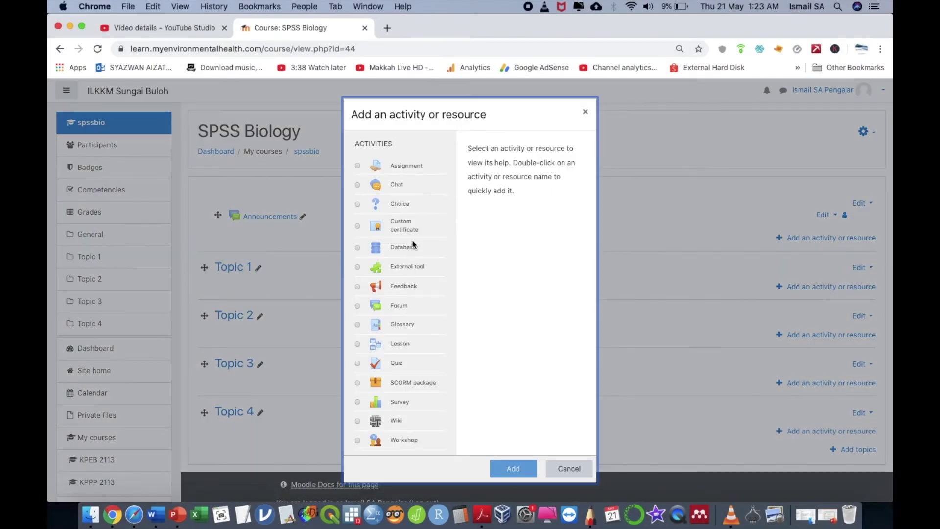
click(411, 221)
click(514, 468)
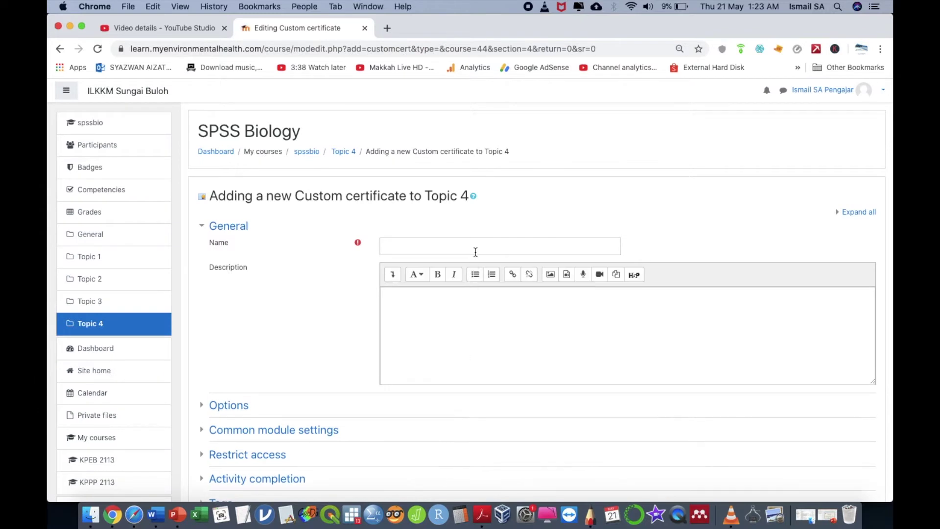
click(476, 252)
text(Sijil)
click(485, 297)
scroll(392, 323, down, 3)
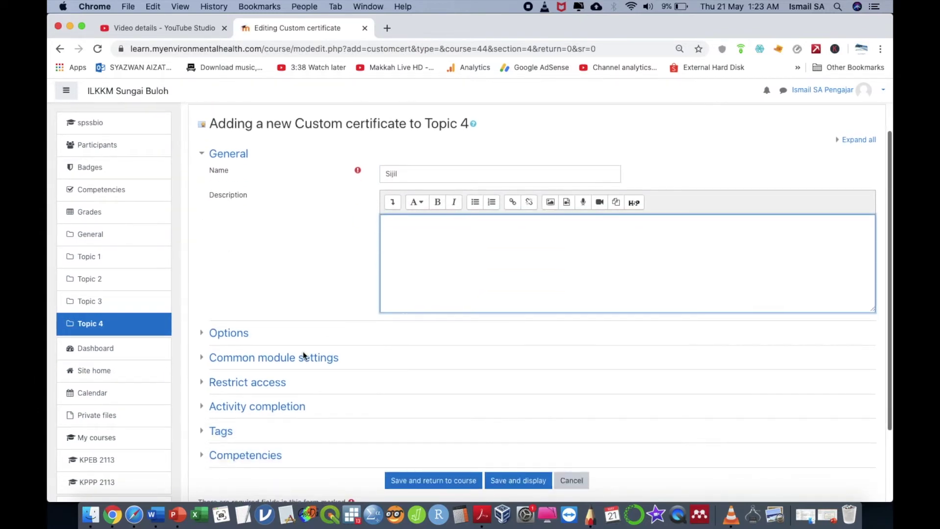
Step: Restrict Sijil to a course total of at least 70%, then save and display it
click(221, 395)
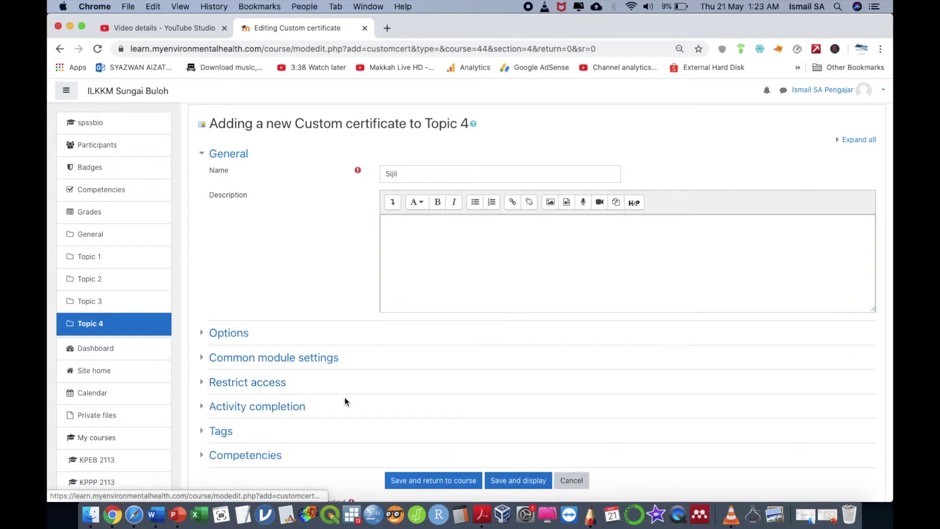
click(199, 387)
click(406, 429)
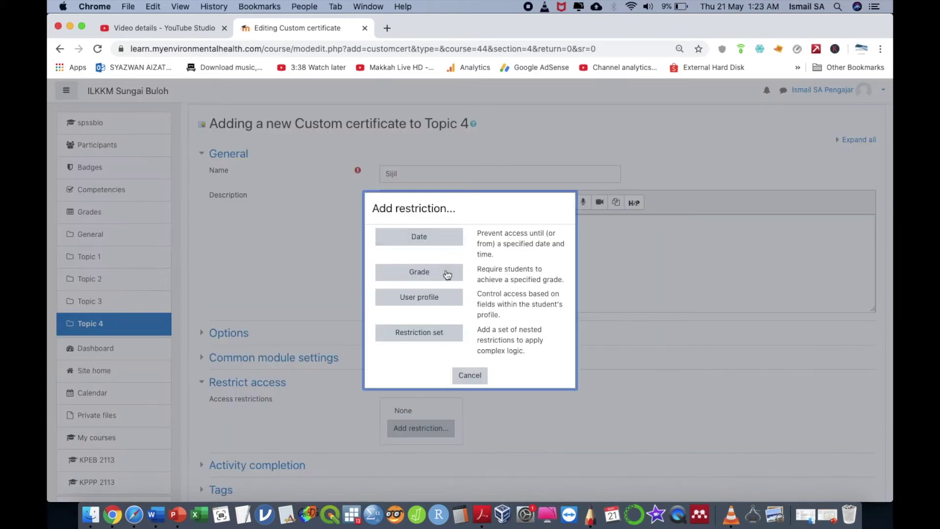
click(448, 272)
click(487, 448)
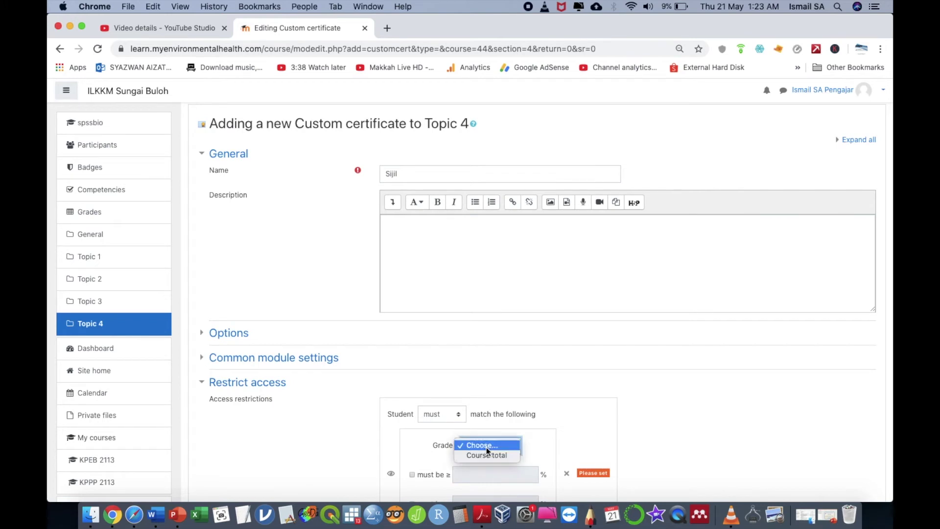
click(489, 454)
click(441, 470)
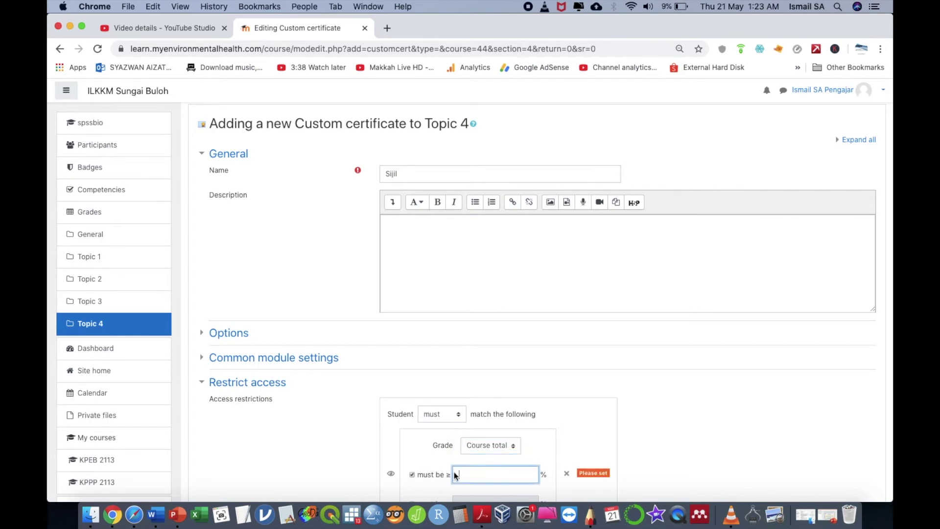
text(70)
scroll(519, 458, down, 5)
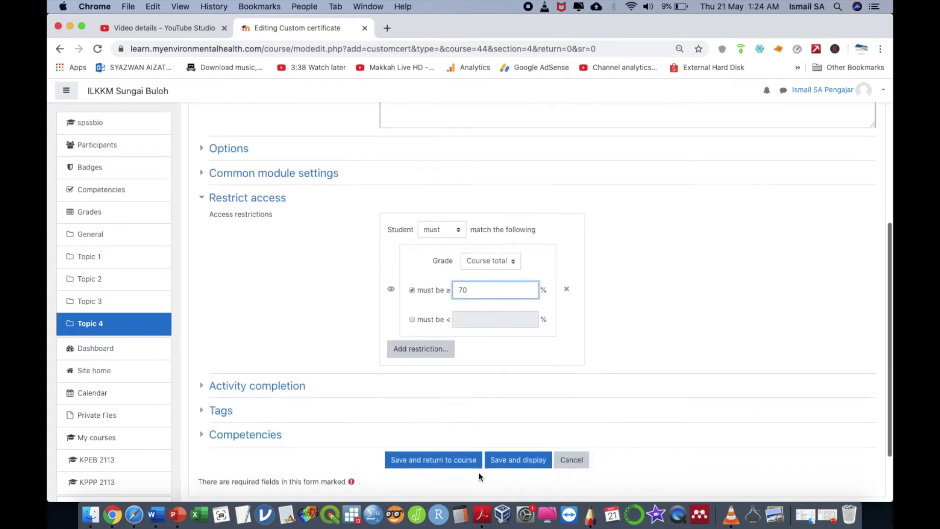
click(519, 461)
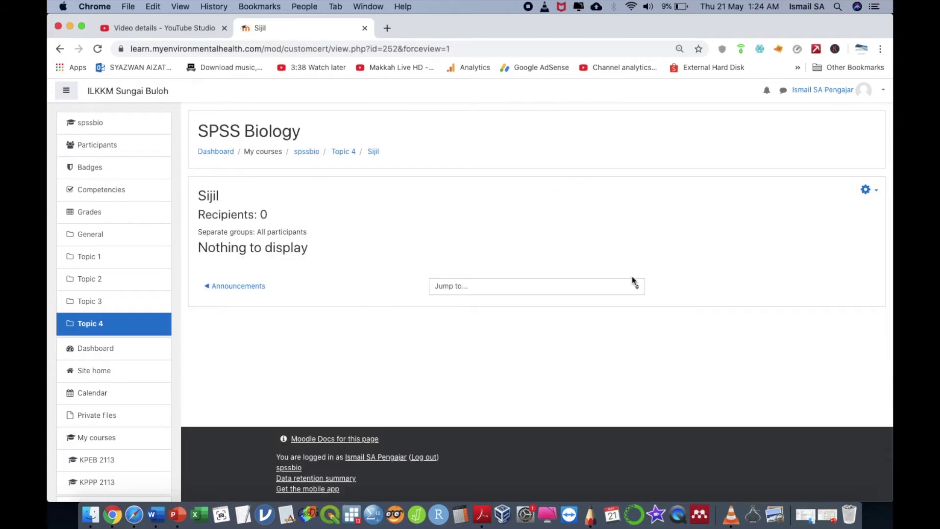
Step: In the Sijil certificate editor, set width 297 and height 210 and save
click(867, 190)
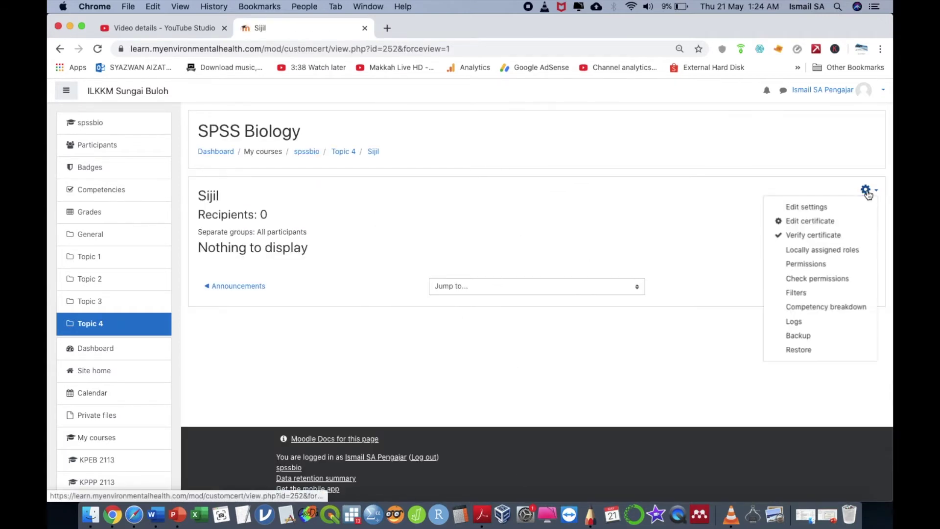
click(832, 222)
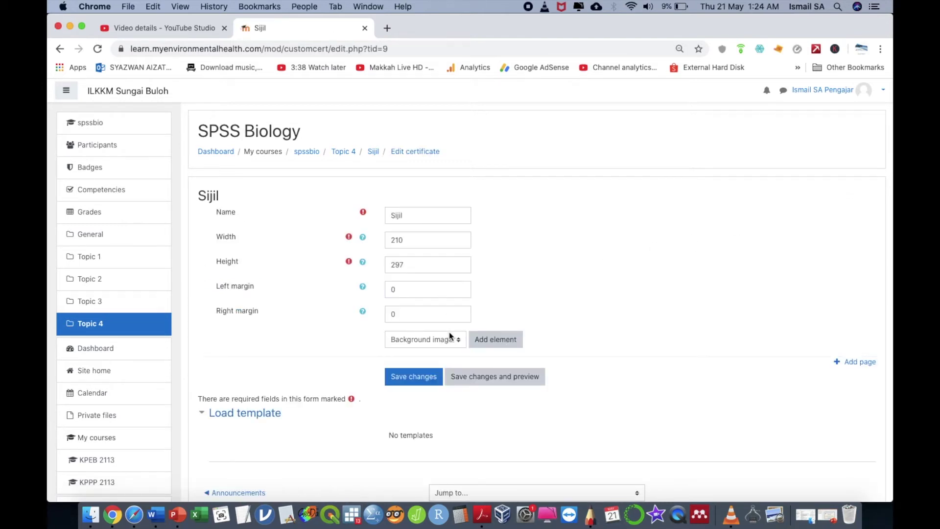
double_click(432, 239)
text(297)
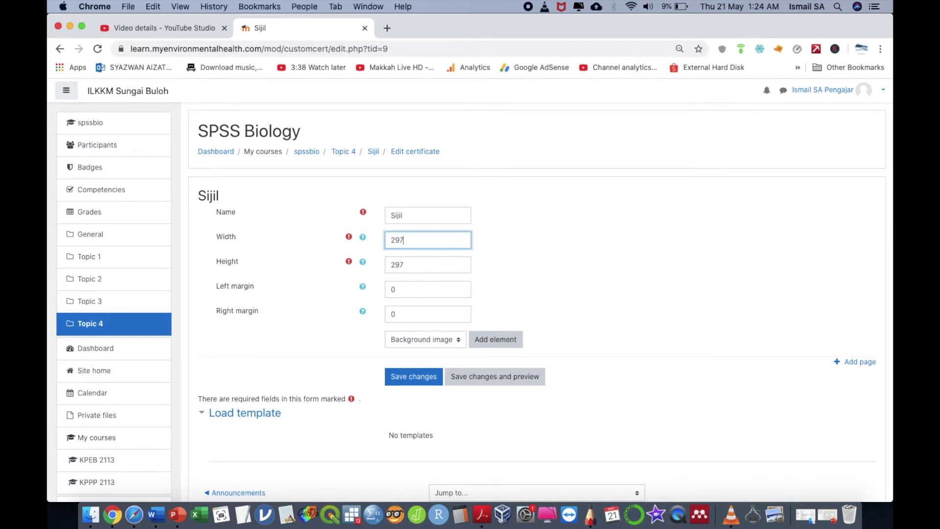
key(Tab)
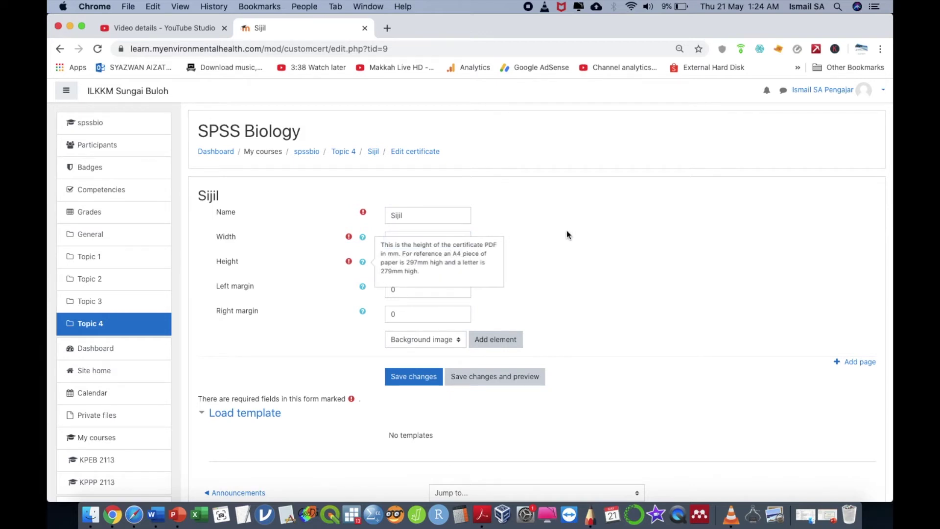
double_click(457, 264)
text(210)
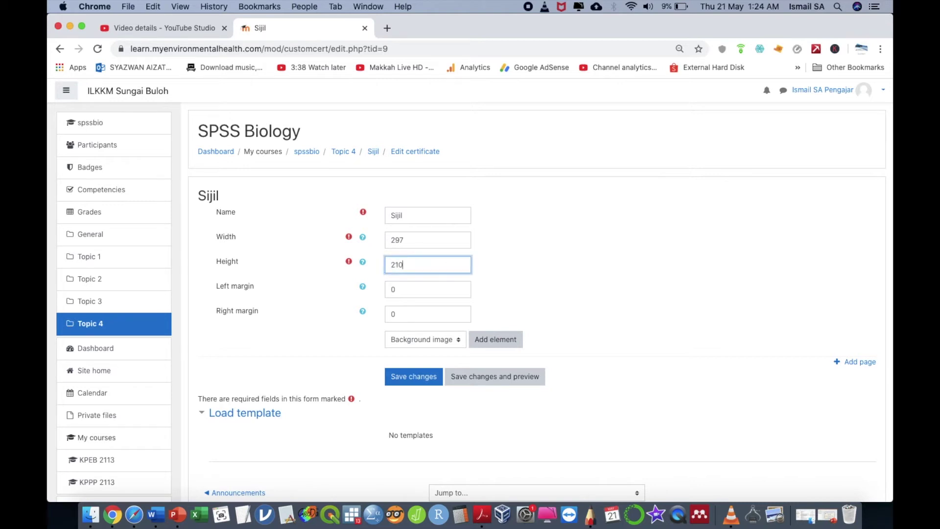
click(427, 371)
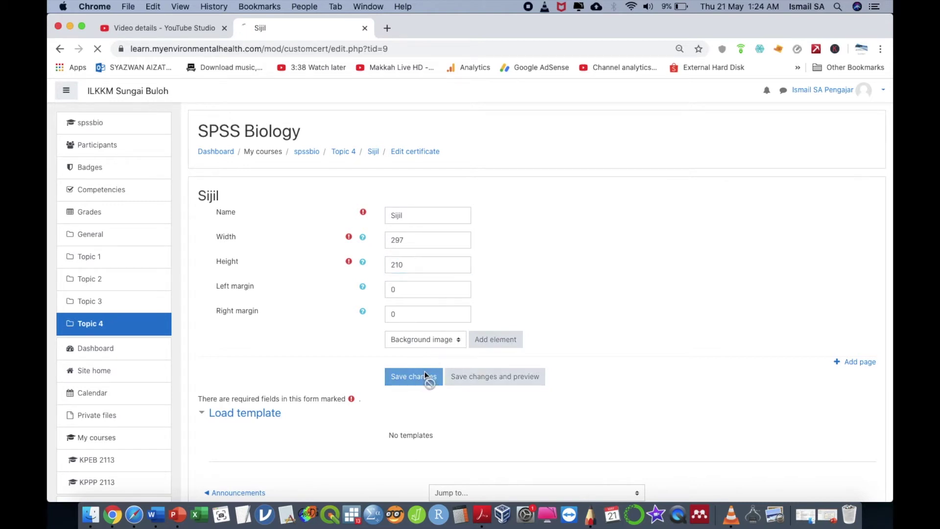
Step: Add a Background image element using the course image cert.jpg
click(480, 341)
click(442, 239)
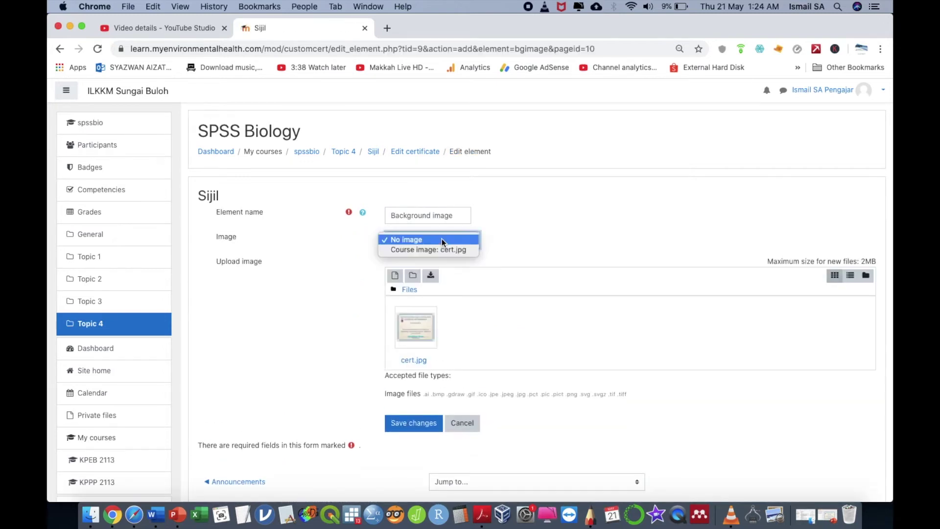
click(437, 250)
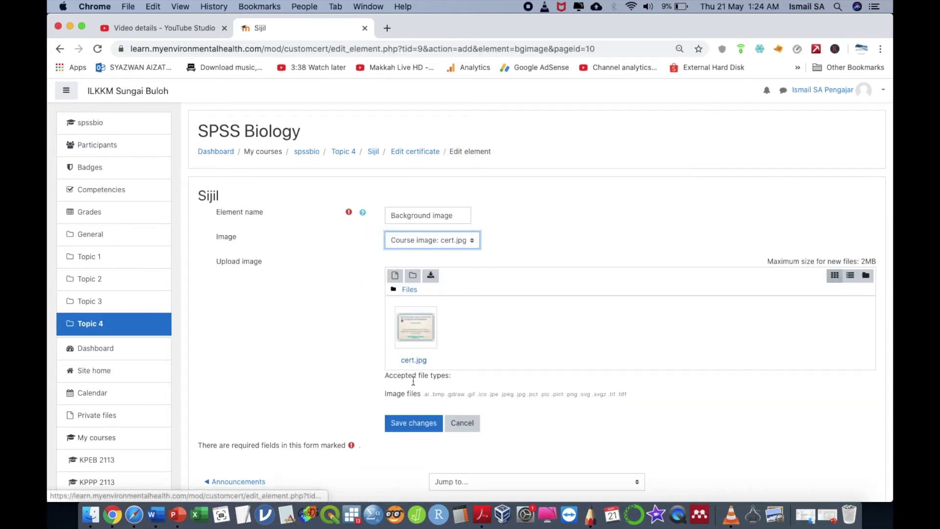
click(418, 423)
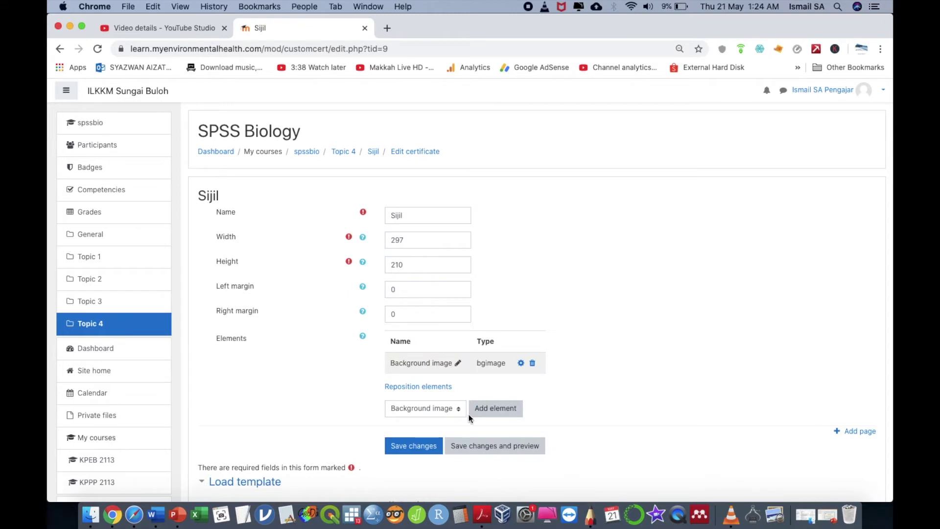
Step: Save and open the certificate's PDF preview, then close it
click(469, 443)
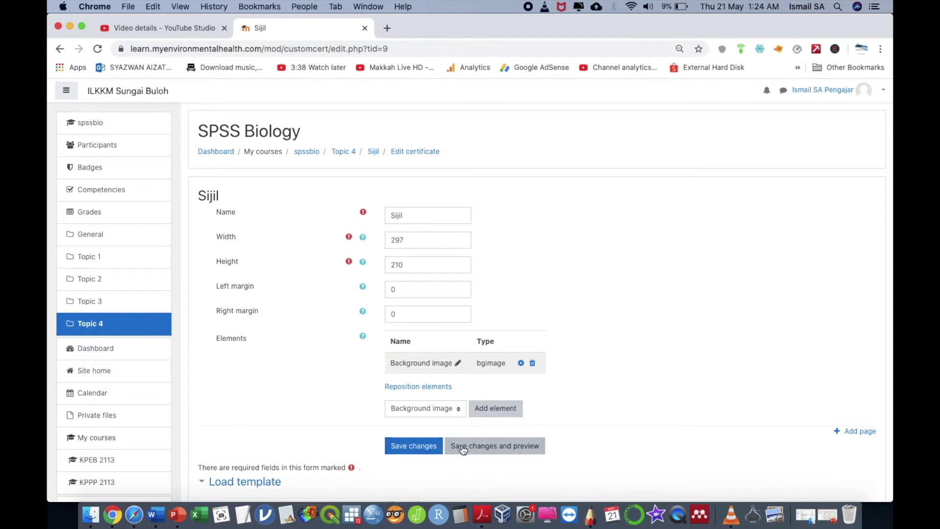
click(144, 485)
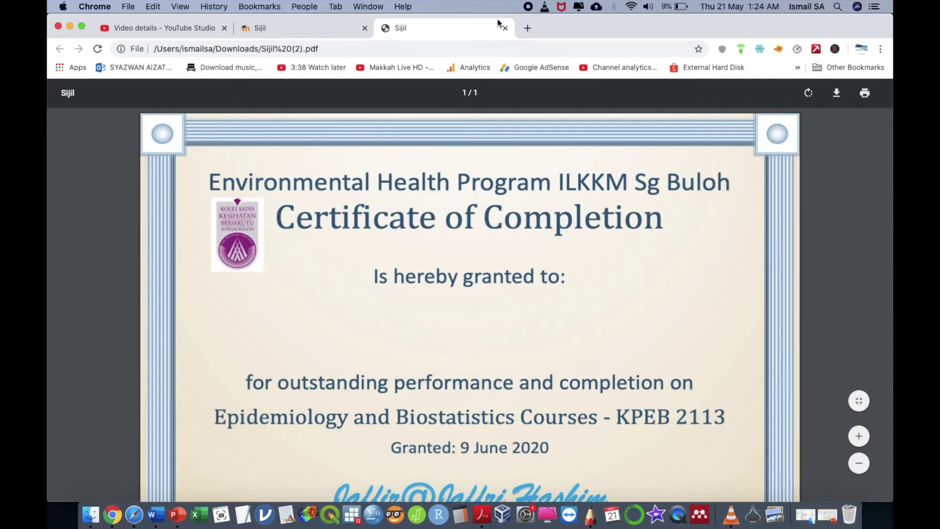
click(504, 28)
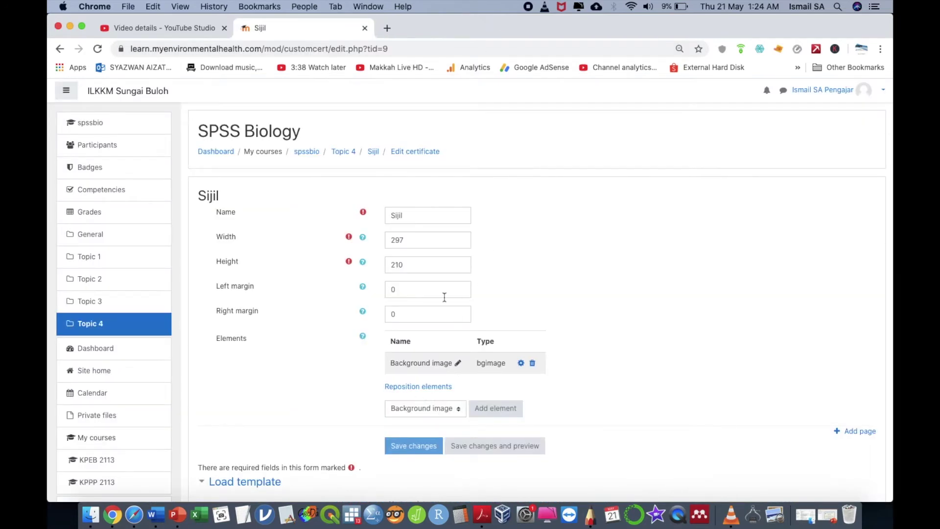
Step: Add a Student name element to the Sijil certificate
click(446, 413)
click(445, 413)
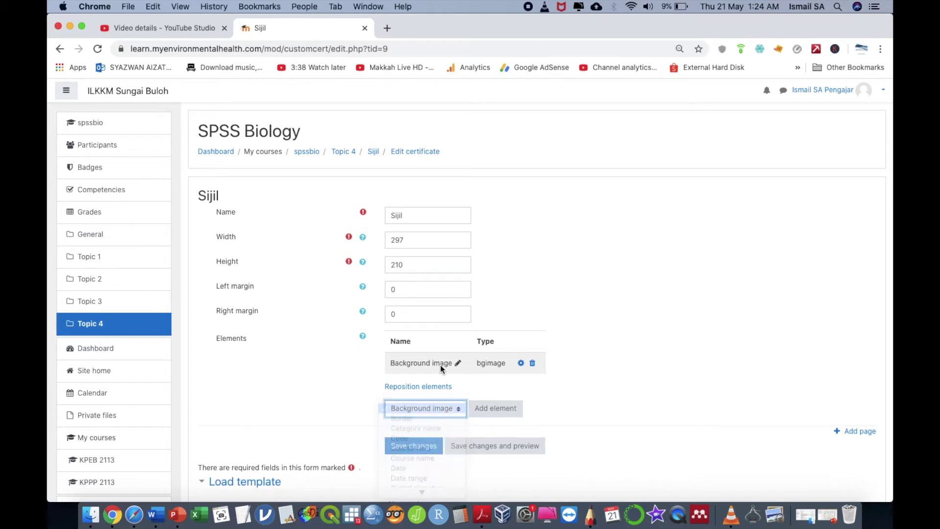
click(422, 153)
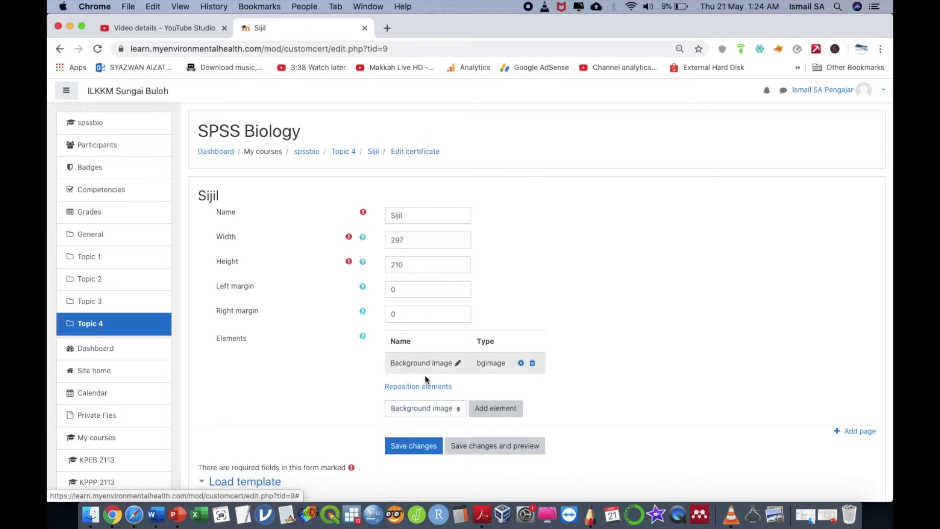
click(416, 409)
scroll(413, 431, down, 3)
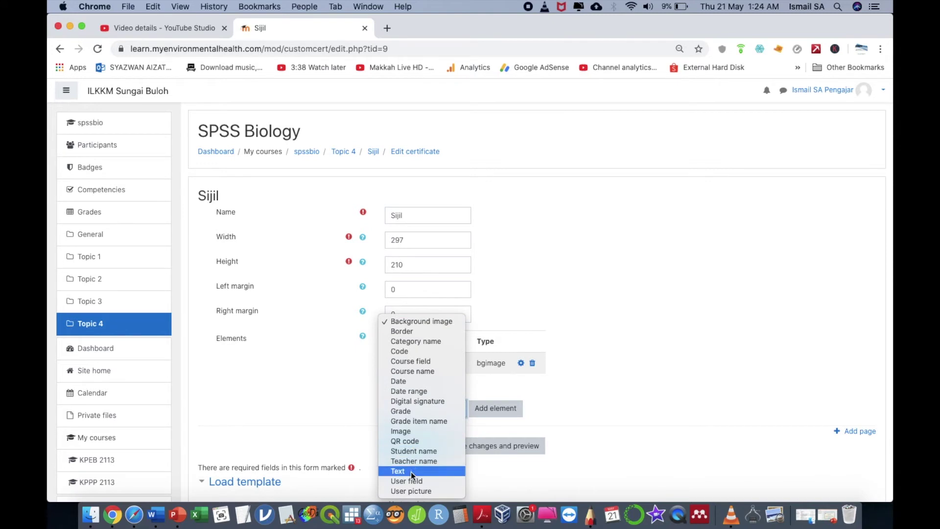
click(428, 453)
click(478, 407)
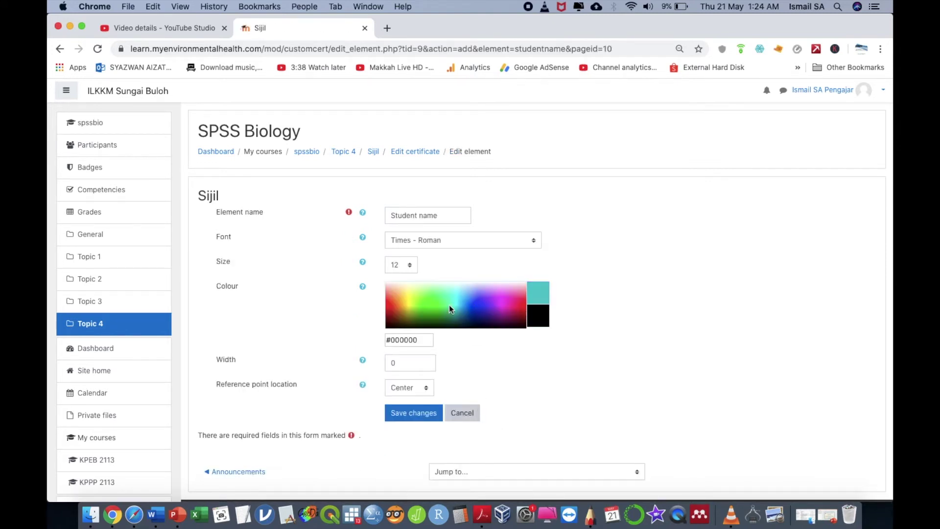
Step: Set the student name to size 30 in colour #1D002D and save the element
click(401, 267)
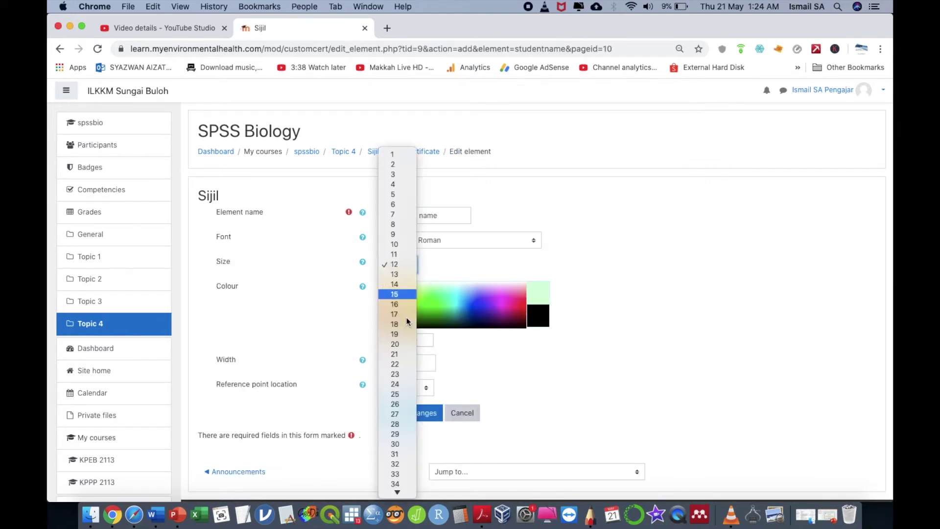
click(410, 443)
click(492, 324)
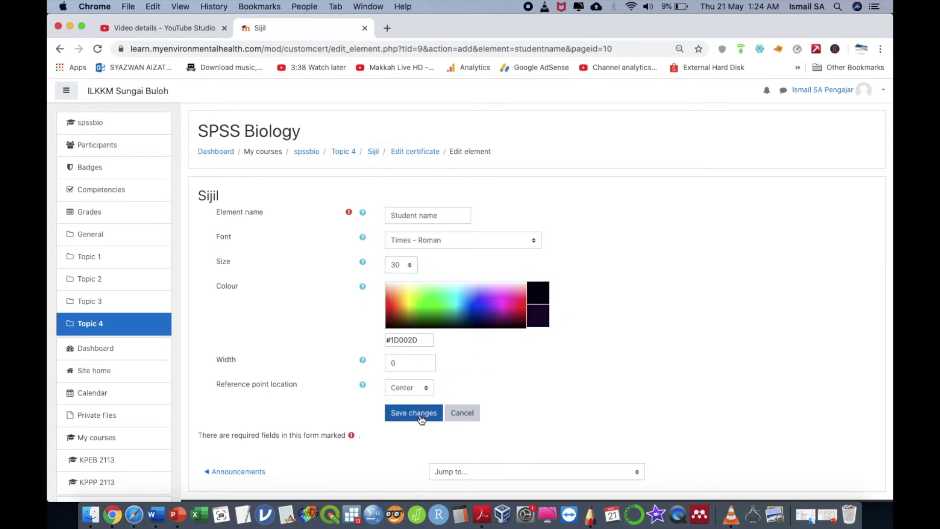
click(420, 416)
scroll(466, 443, down, 1)
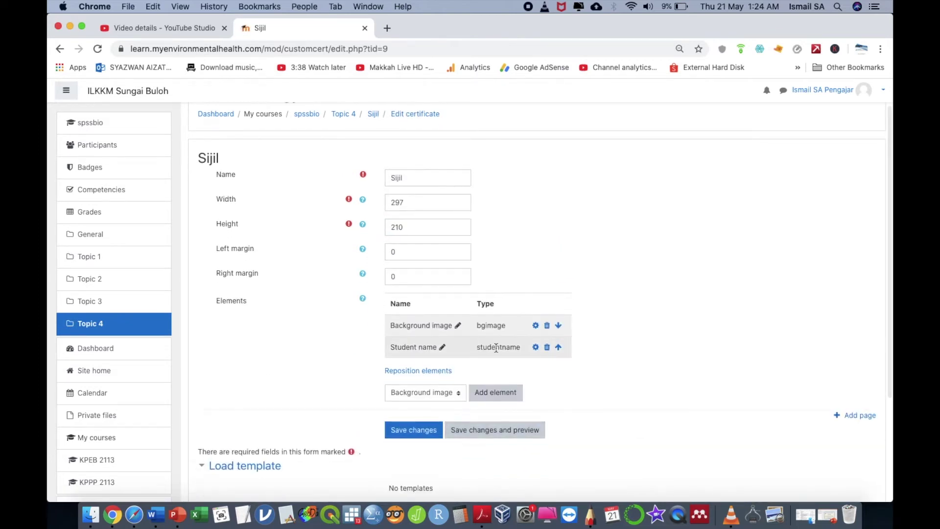
Step: Try reordering Student name against Background image, keep the original order, and save
click(558, 347)
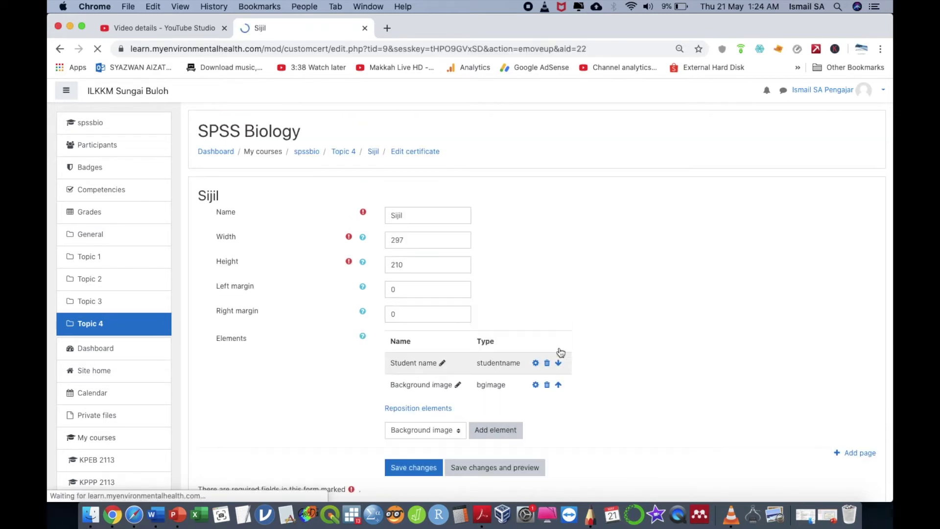
click(558, 363)
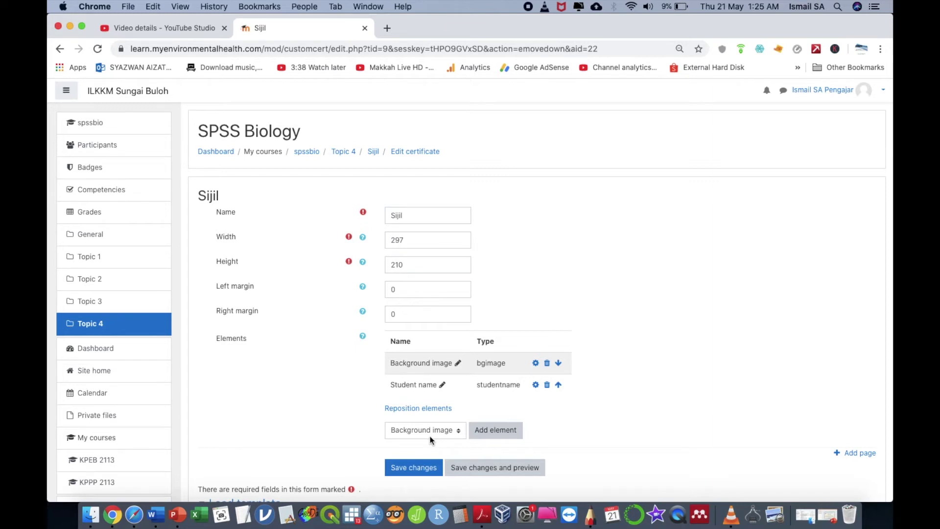
click(423, 469)
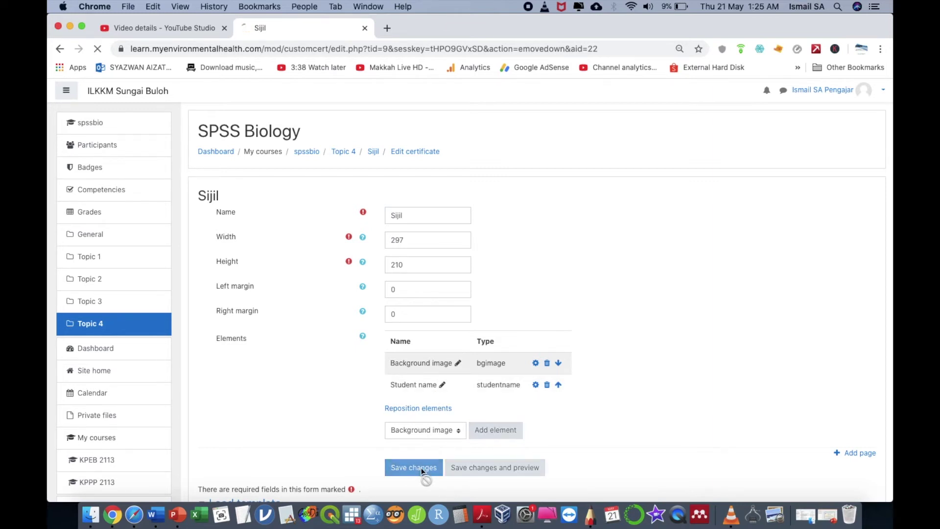
Step: Reposition the student name below 'Is hereby granted to:' and save the layout
click(424, 409)
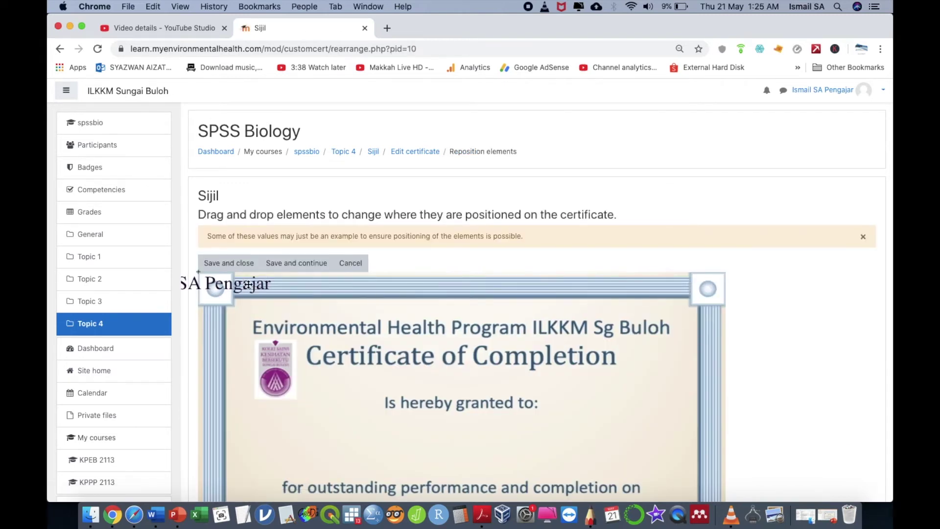
drag(506, 409, 511, 449)
scroll(512, 449, down, 5)
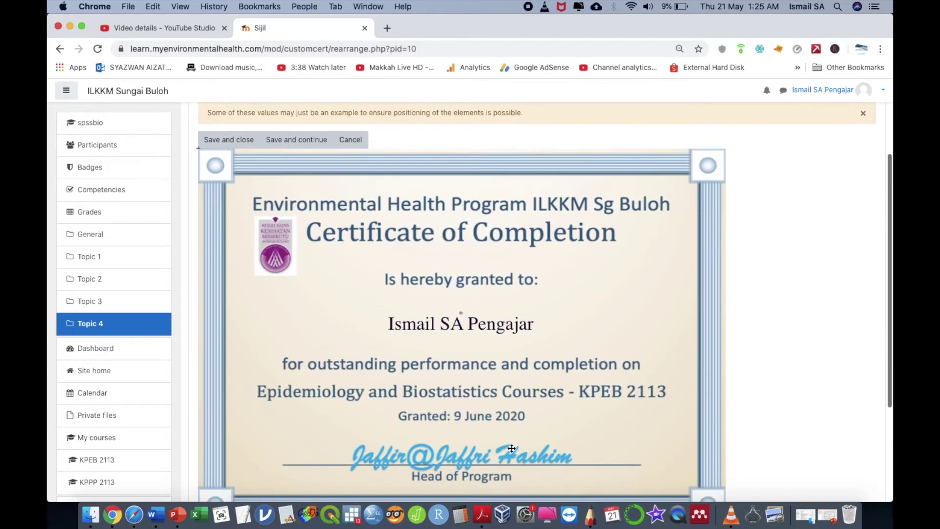
click(229, 142)
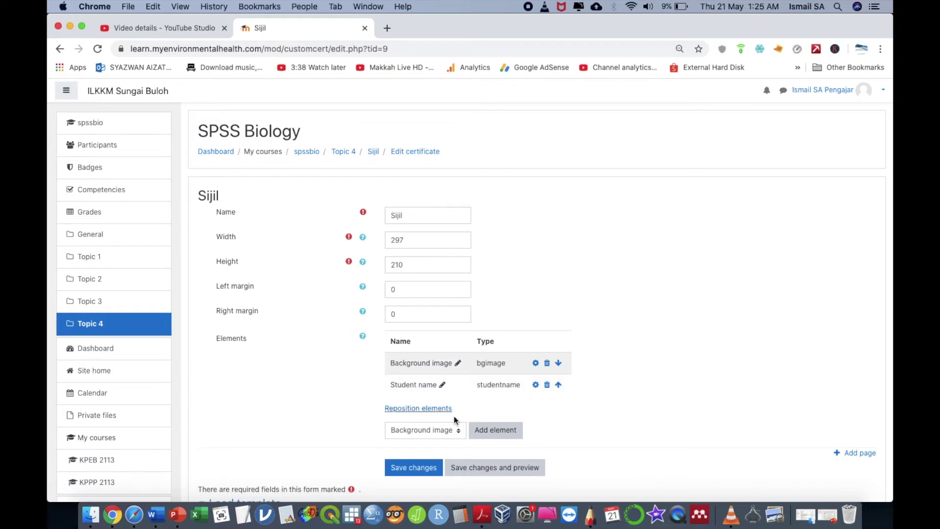
Step: Save the Sijil certificate and check that its preview PDF shows the student name under 'Is hereby granted to:'
click(531, 468)
click(96, 488)
scroll(493, 283, down, 3)
scroll(493, 283, up, 3)
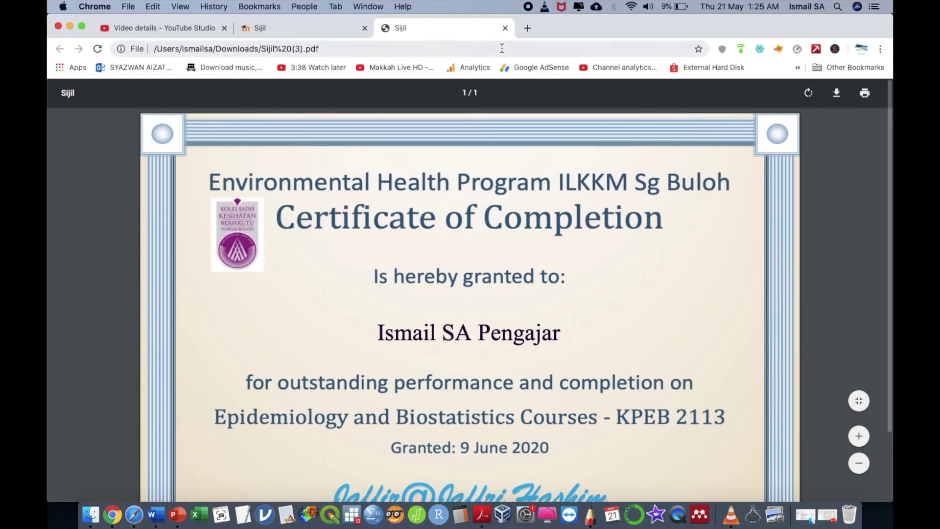
click(506, 28)
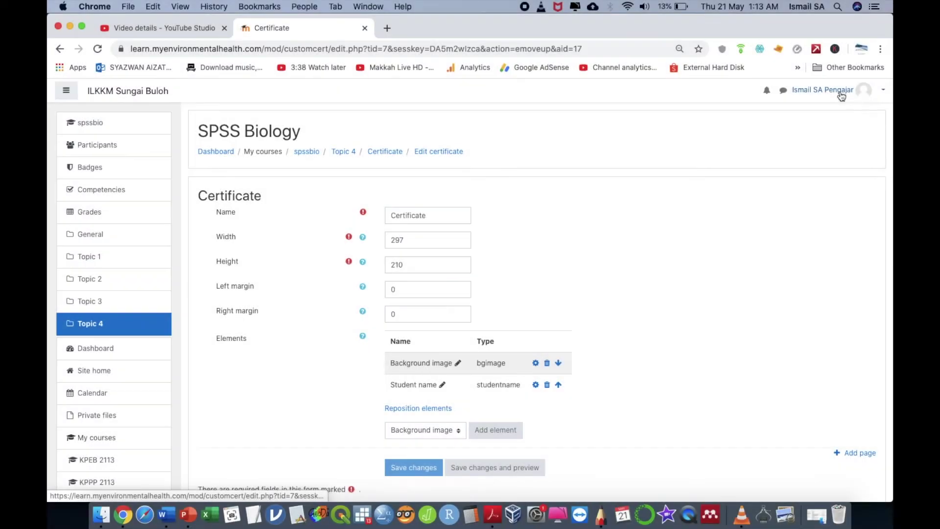
Step: In the spssbio course, open the Topic 4 Certificate activity and choose Edit certificate
click(840, 90)
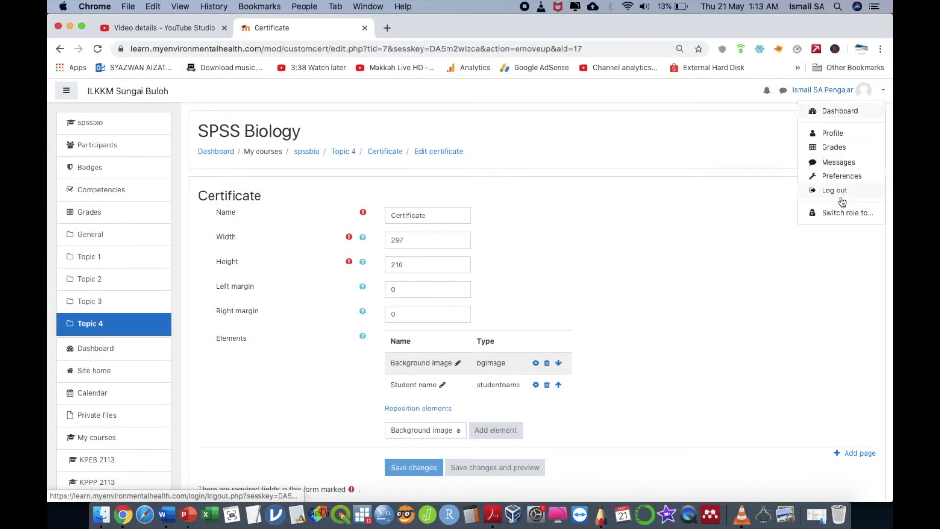
click(601, 166)
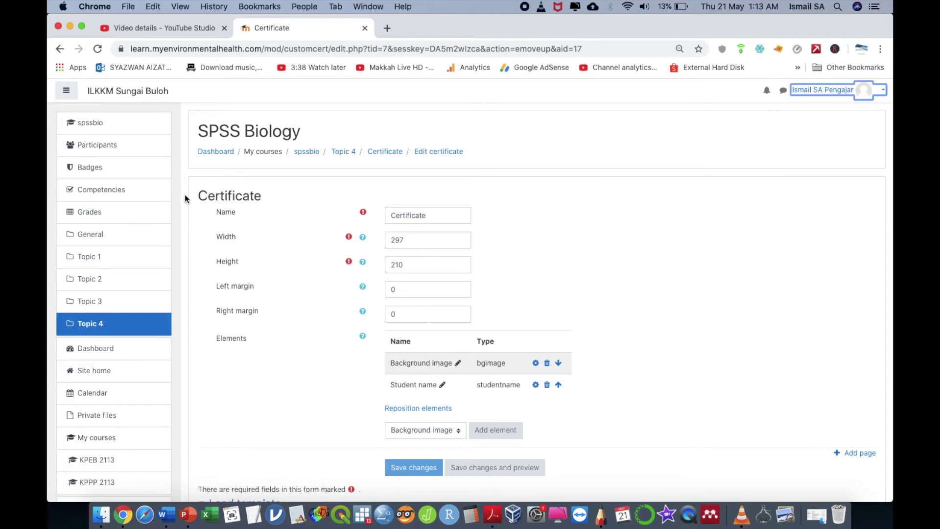
click(129, 123)
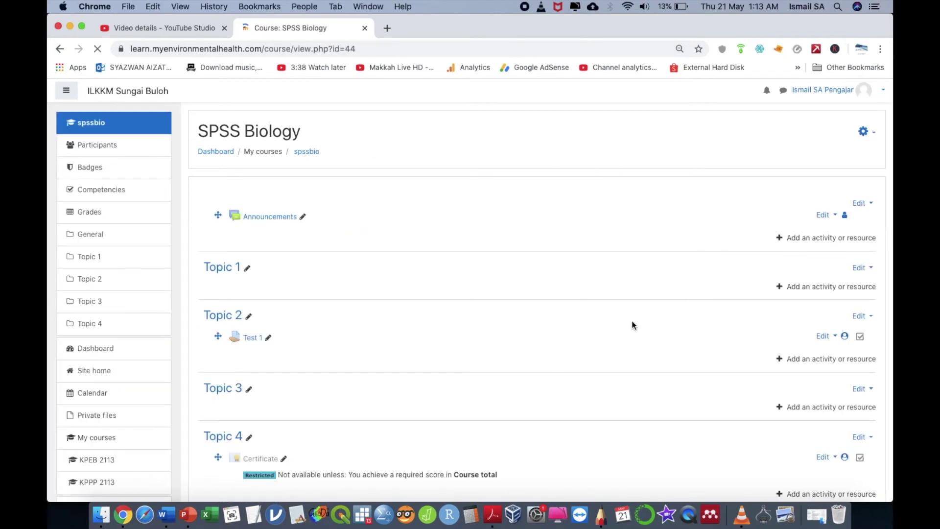
scroll(656, 343, down, 5)
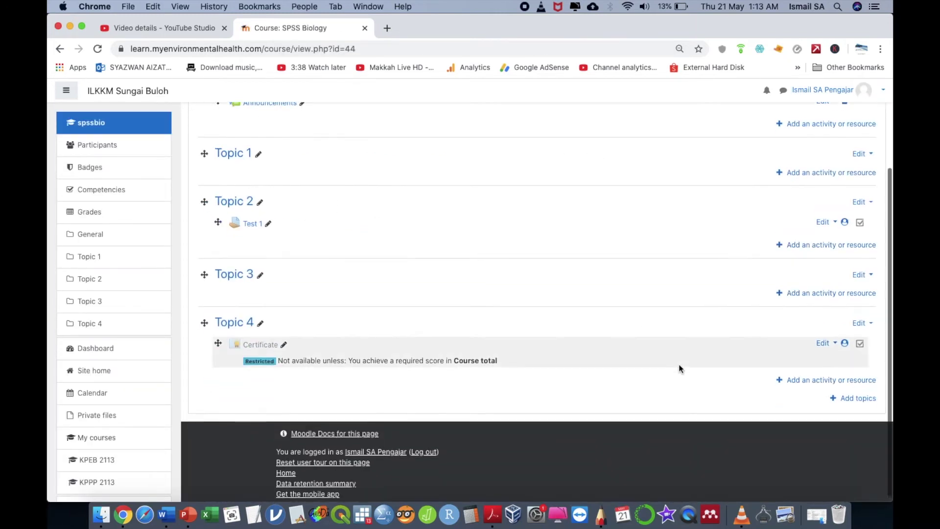
click(260, 343)
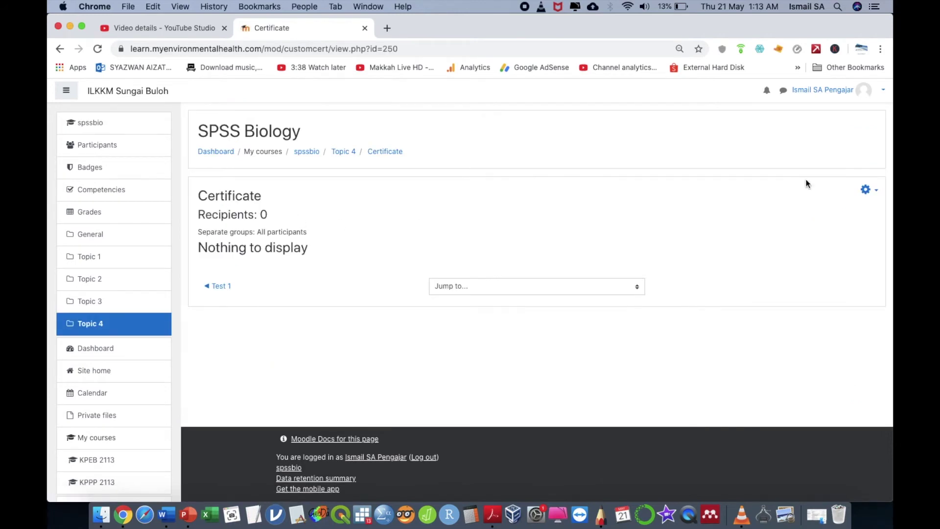
click(867, 190)
click(820, 225)
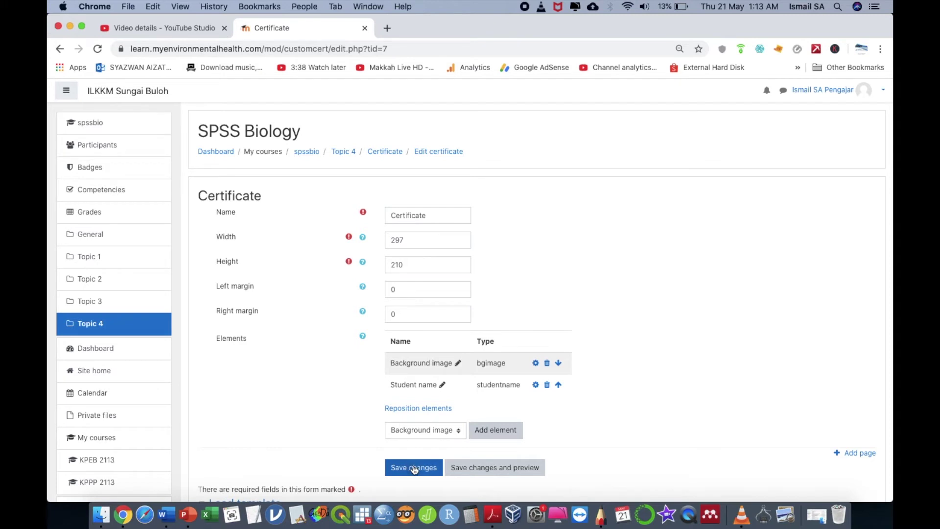
Step: Preview the Topic 4 Certificate PDF, then log out of the teacher account
click(477, 461)
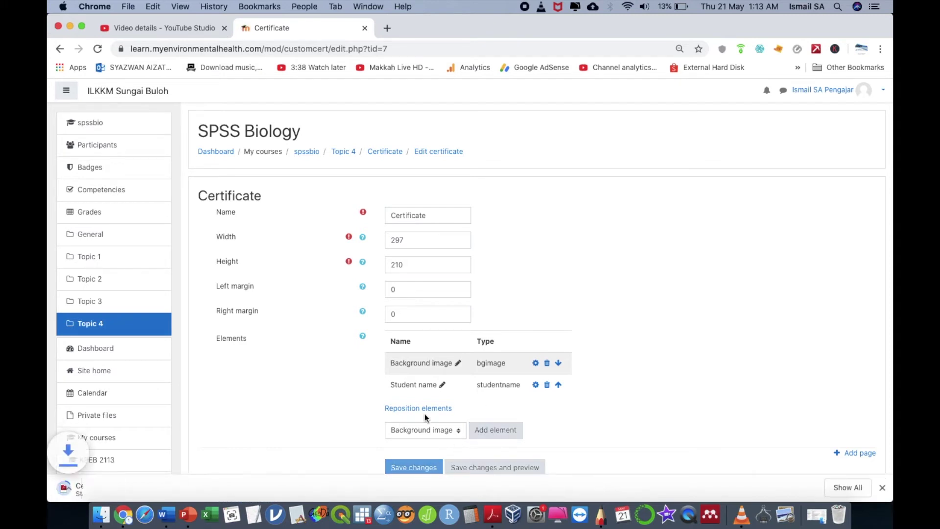
click(128, 474)
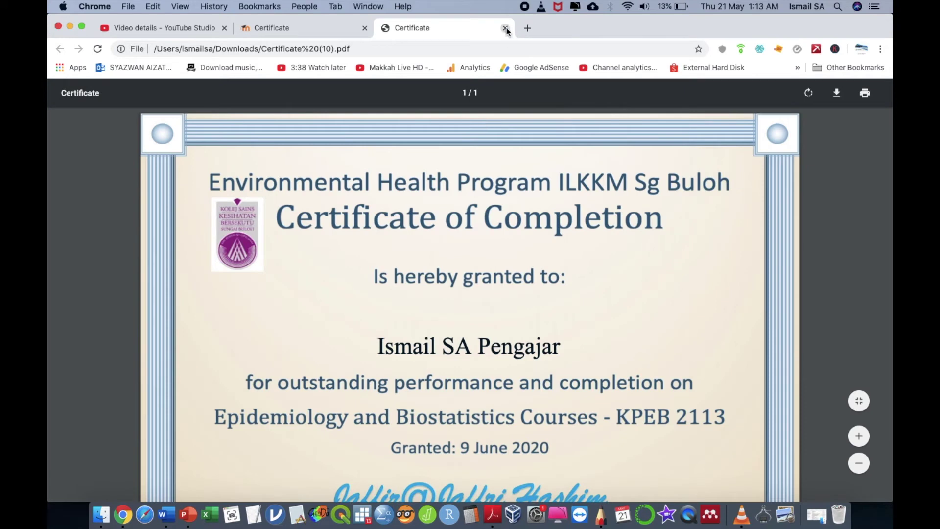
click(505, 28)
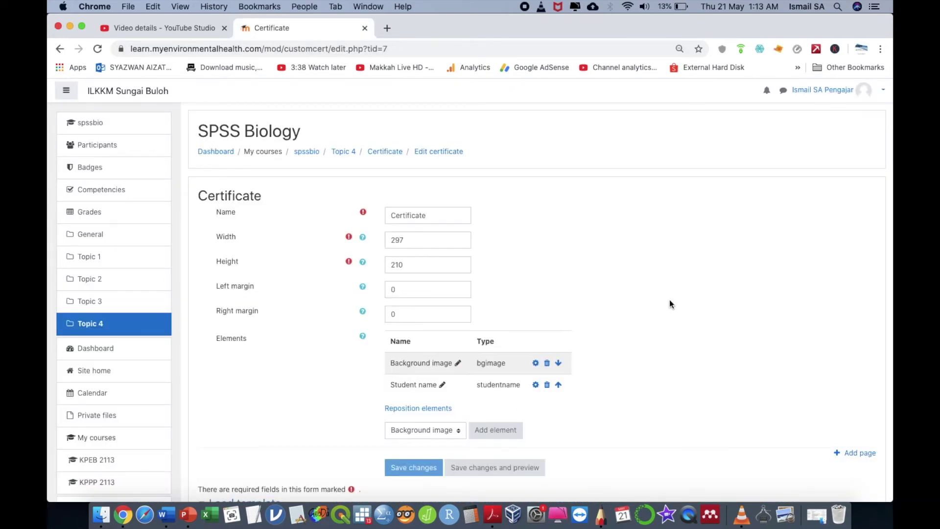
click(862, 95)
click(828, 191)
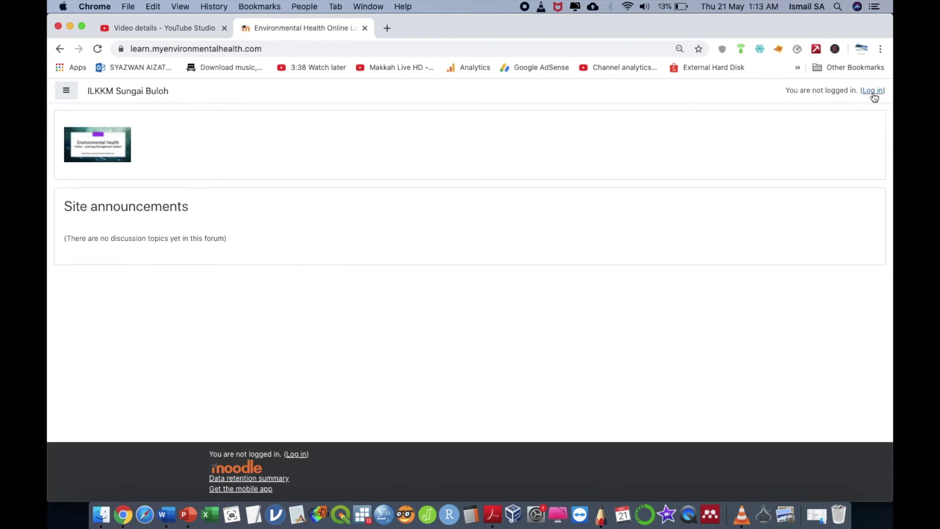
Step: Log in with the student account's username and password
click(874, 97)
click(387, 243)
key(super+a)
text(wanijat)
key(Tab)
text(•••••)
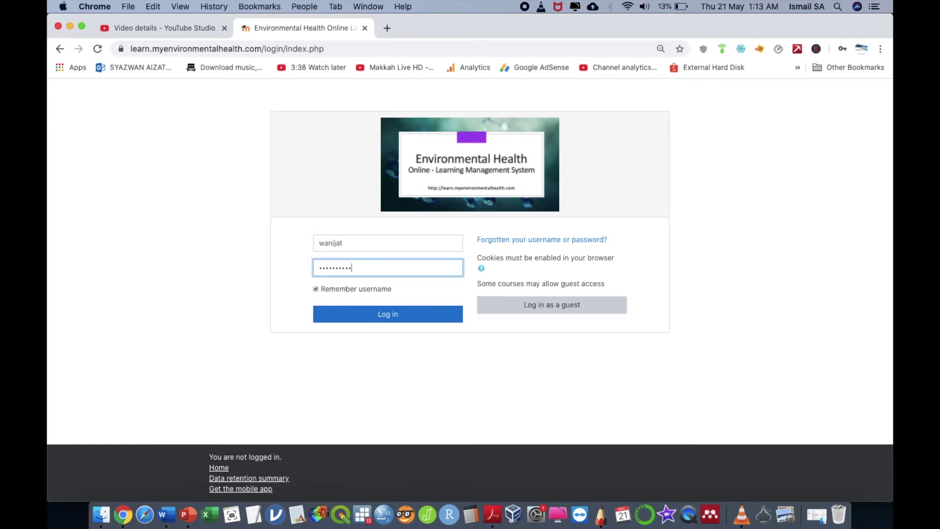
click(397, 314)
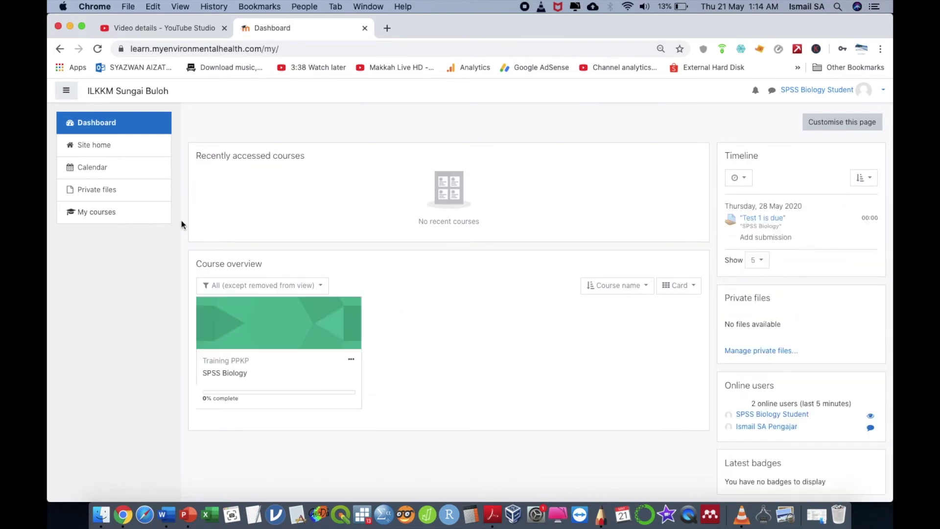
Step: Submit the online text 'TRY TO SUBMIt' for Test 1 in SPSS Biology, then log out
click(254, 351)
click(247, 317)
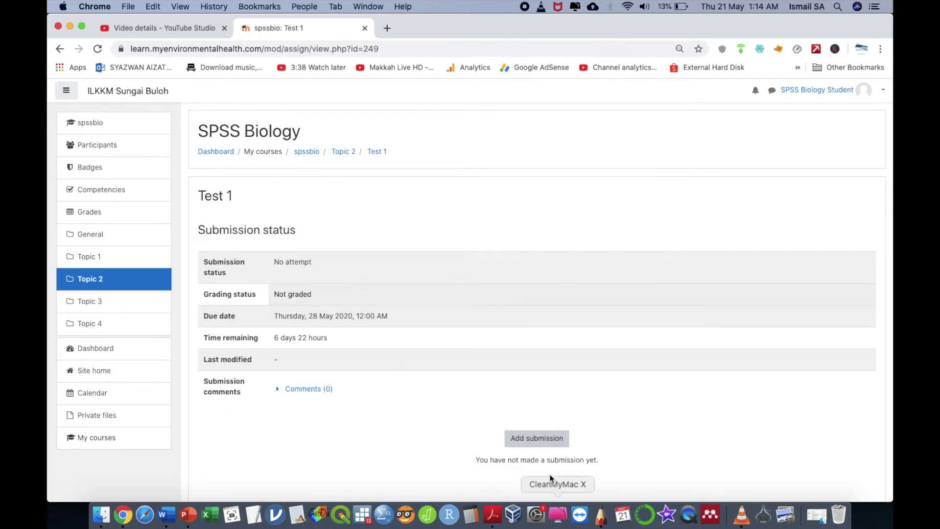
click(536, 440)
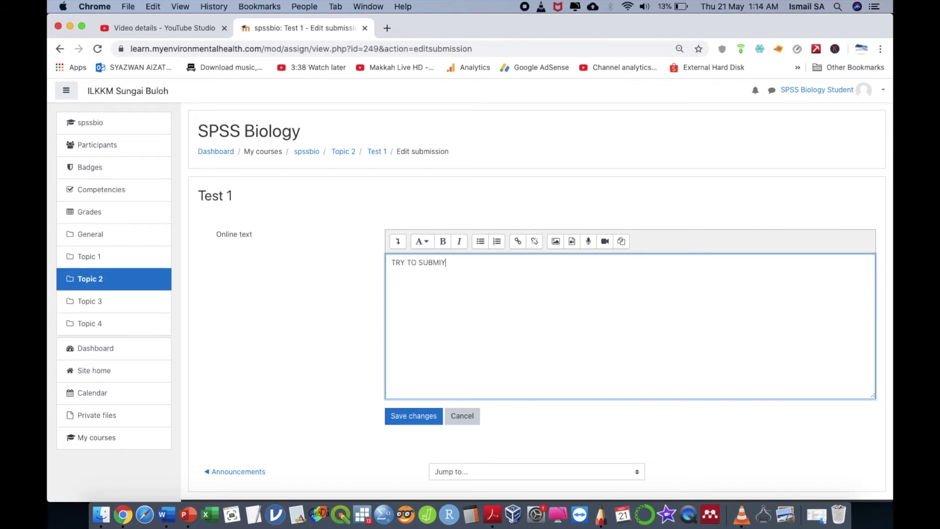
click(417, 417)
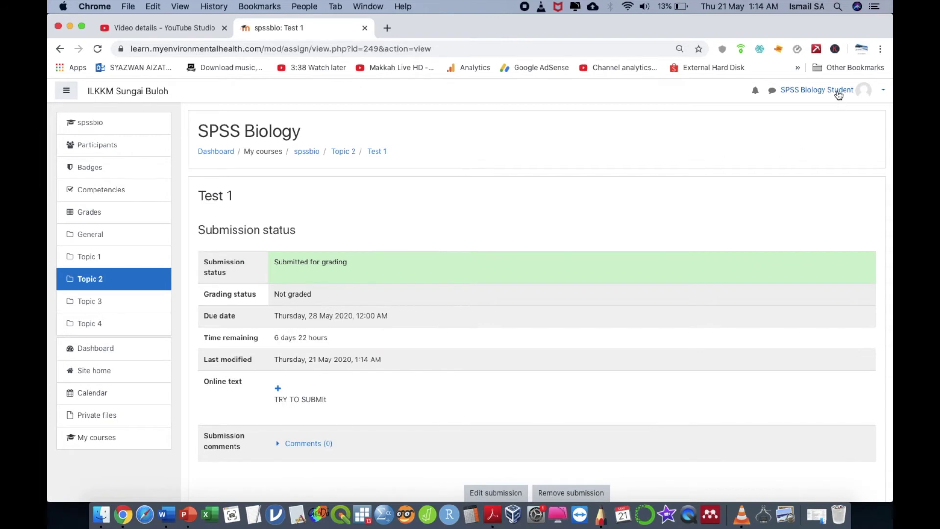
click(838, 94)
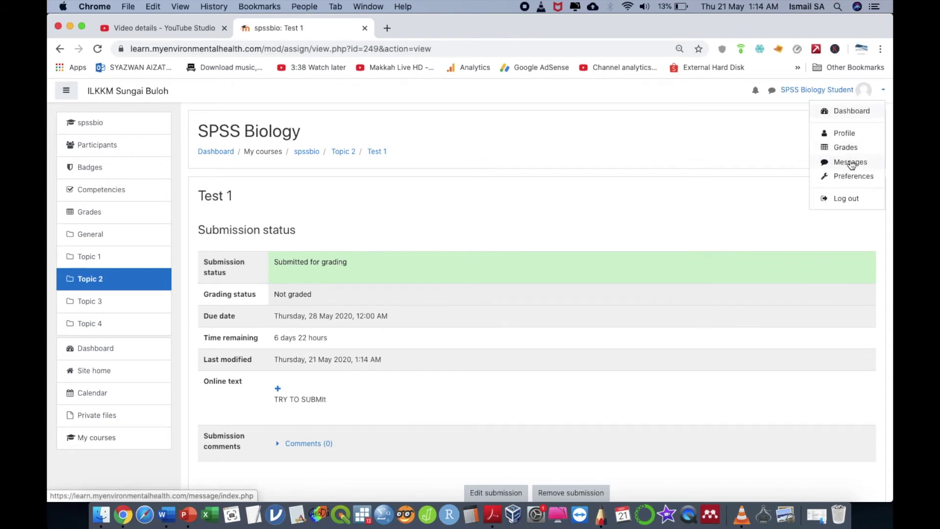
click(847, 200)
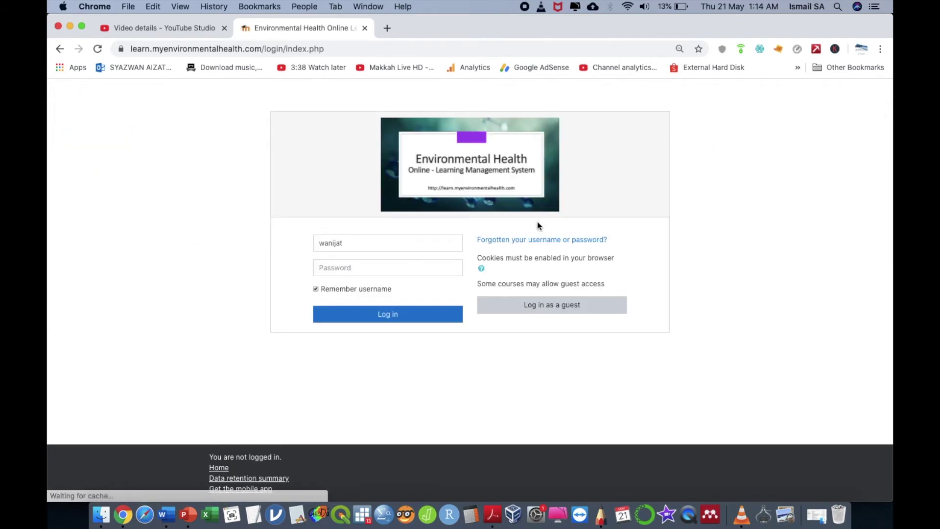
Step: Log in with the teacher's username and password and open the SPSS Biology course
double_click(434, 242)
text(ismailsa)
key(Tab)
text(••)
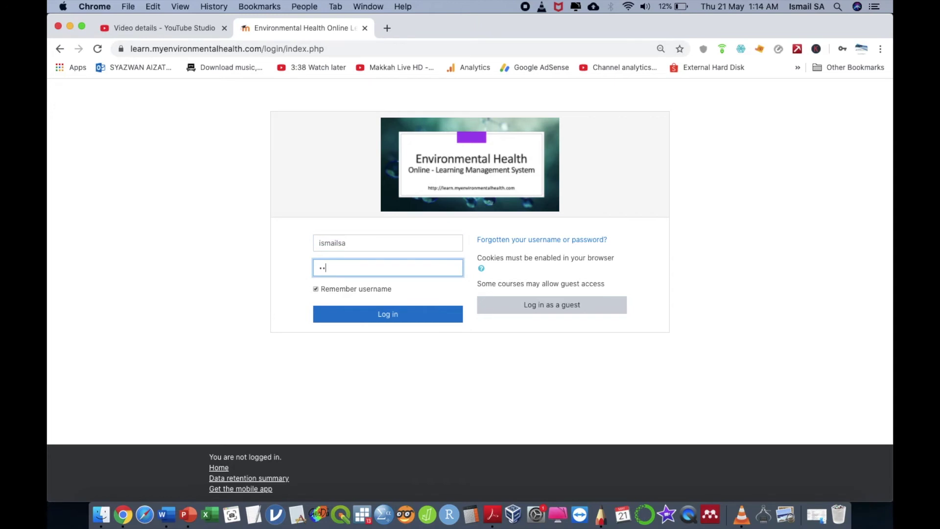
text(•••••••)
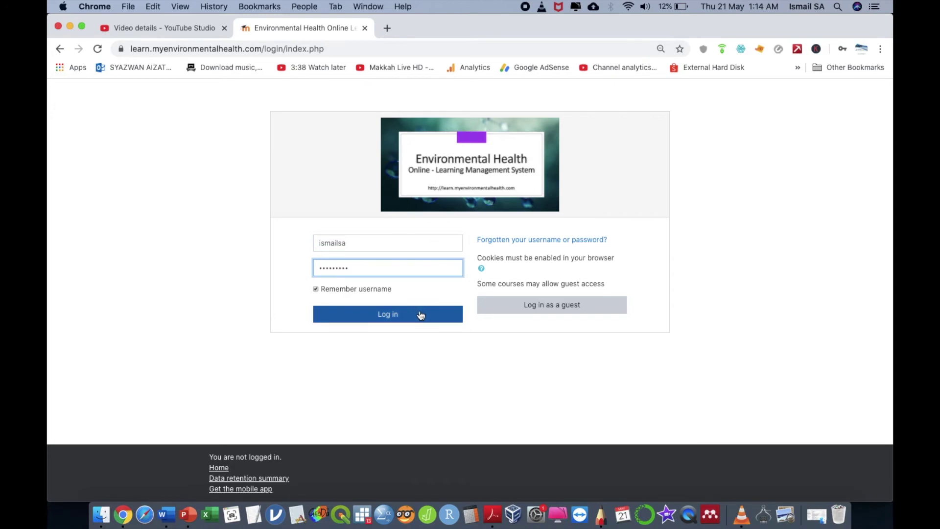
click(421, 314)
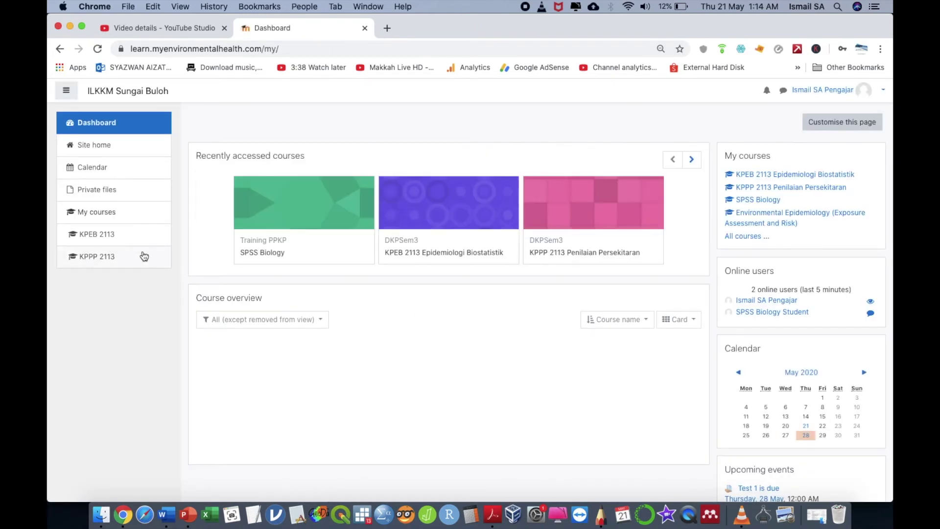
click(286, 223)
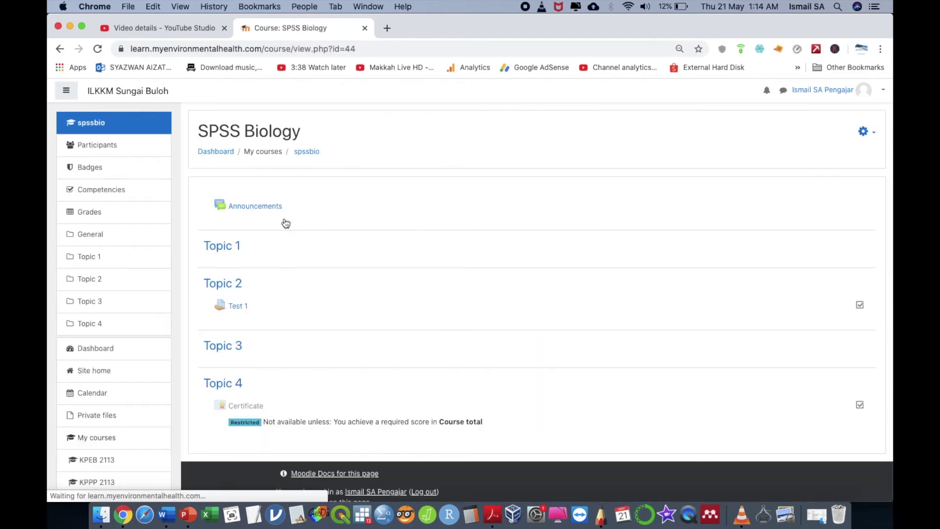
Step: Open Test 1 and show the table of all its submissions
click(238, 306)
click(581, 418)
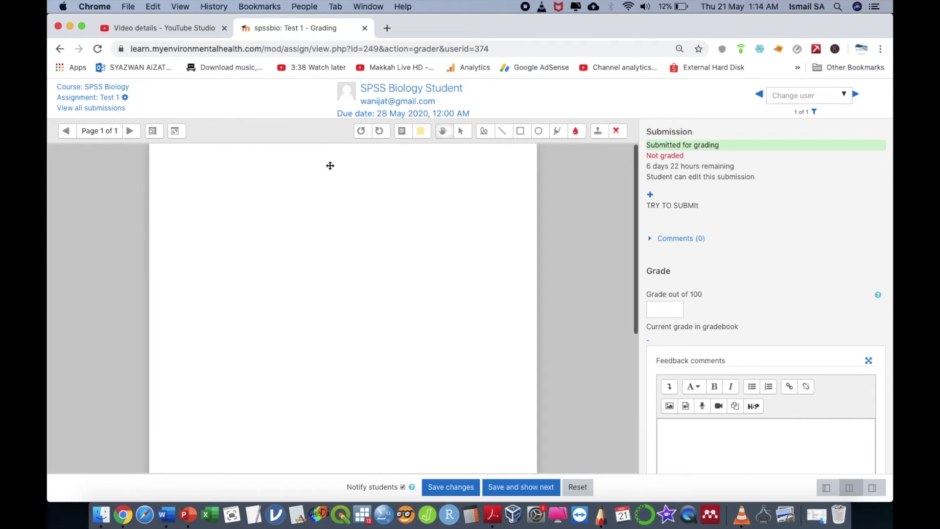
click(59, 49)
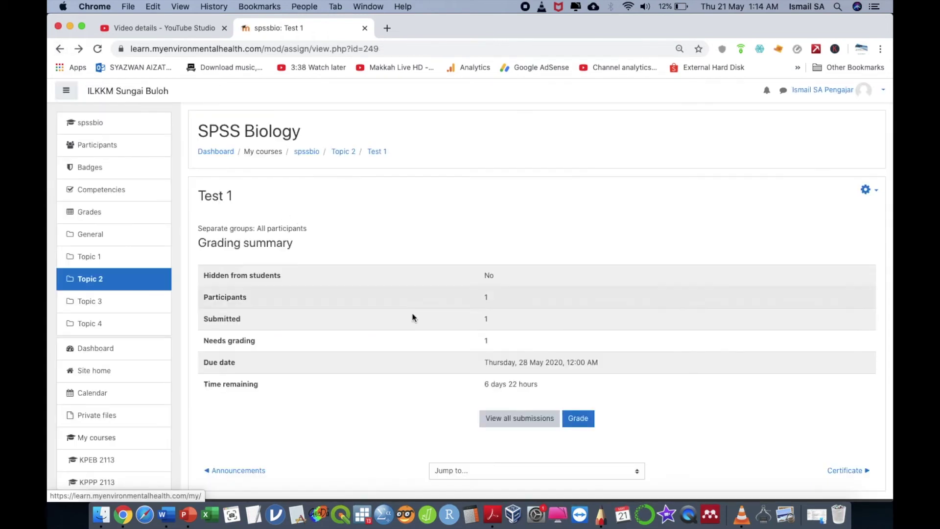
click(537, 419)
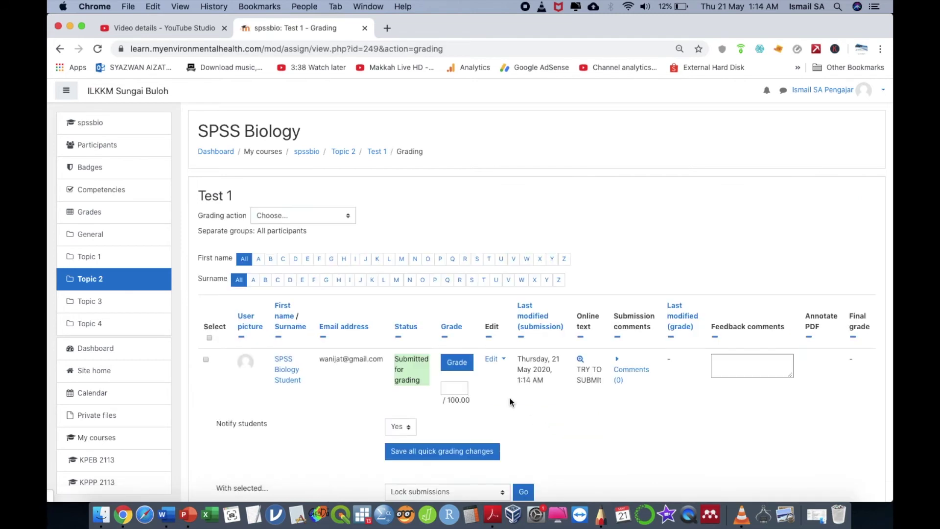
scroll(510, 398, down, 2)
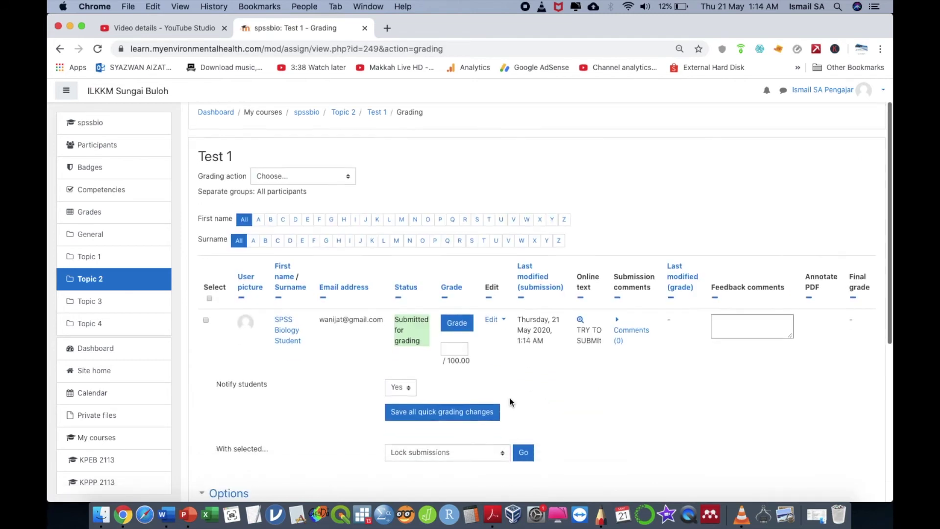
Step: Quick-grade the student's submission 69, save it, and log out
click(454, 348)
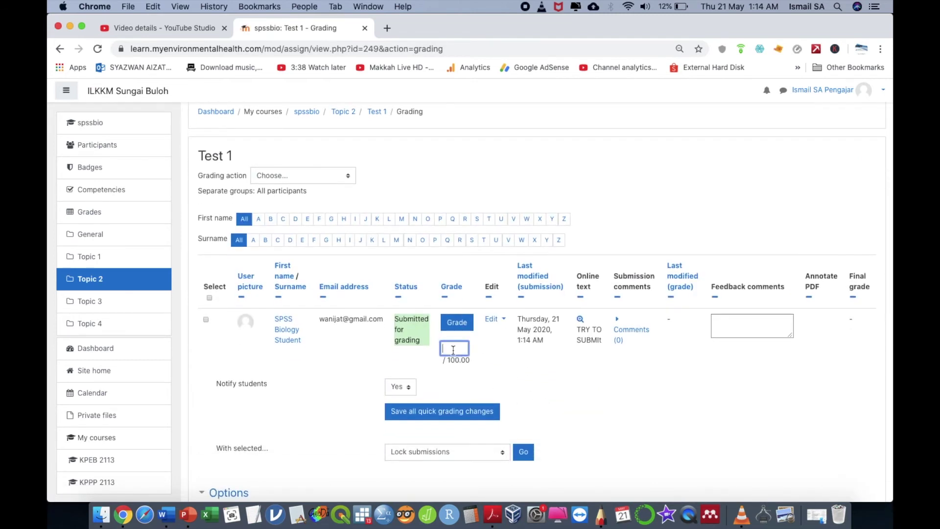
click(455, 412)
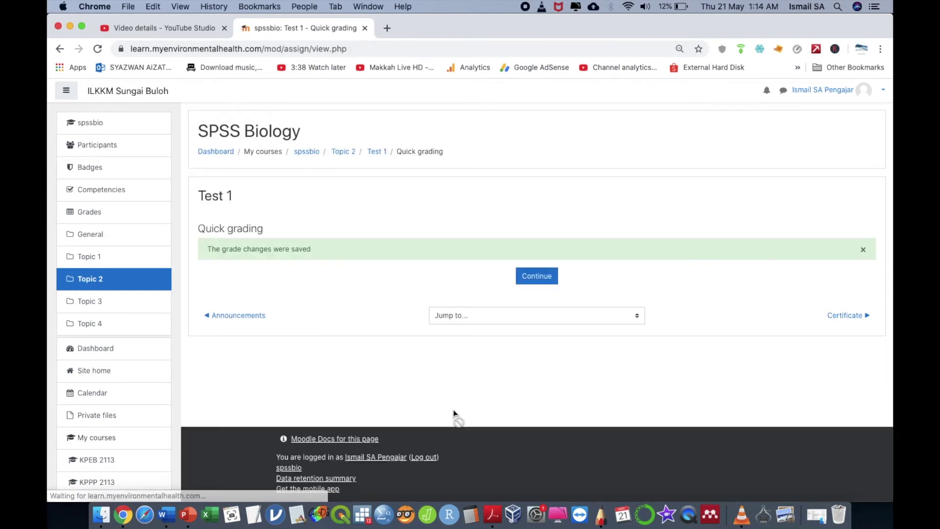
click(851, 94)
click(839, 189)
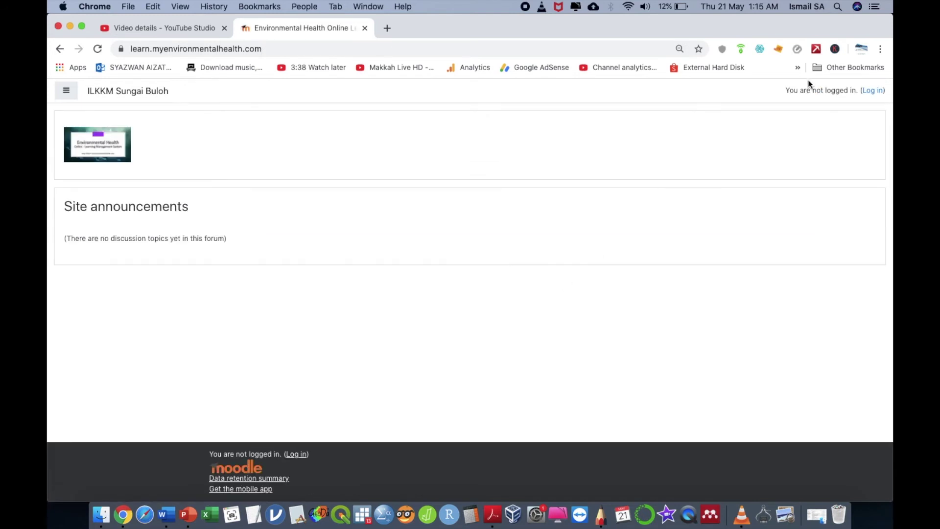
click(873, 91)
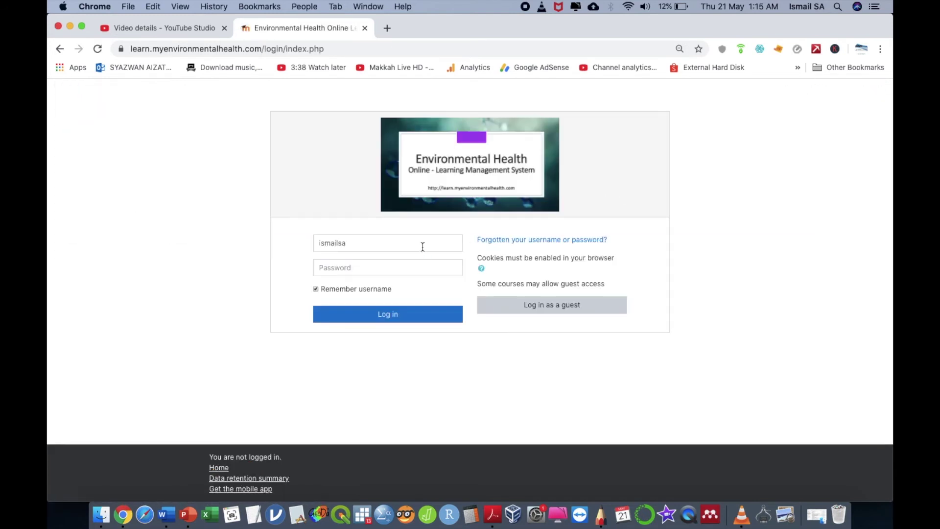
double_click(423, 246)
text(wanijat)
key(Tab)
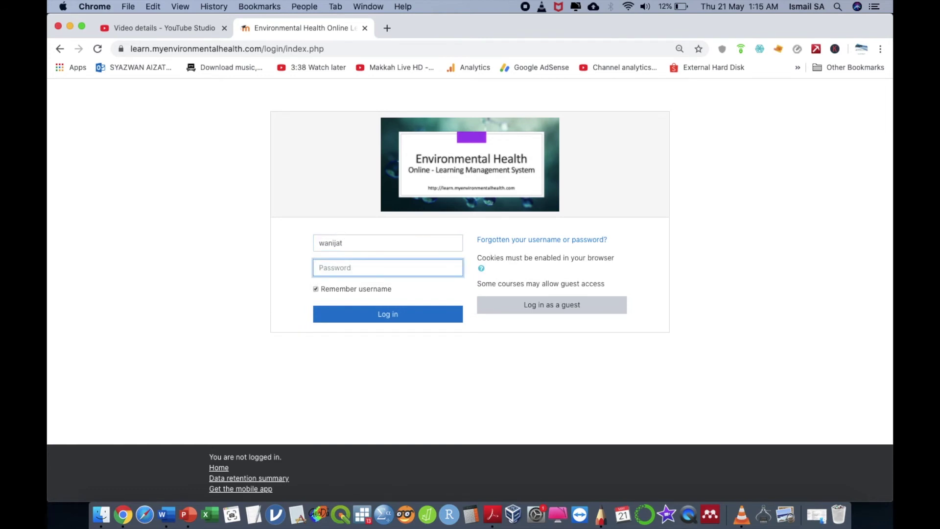
text(*****)
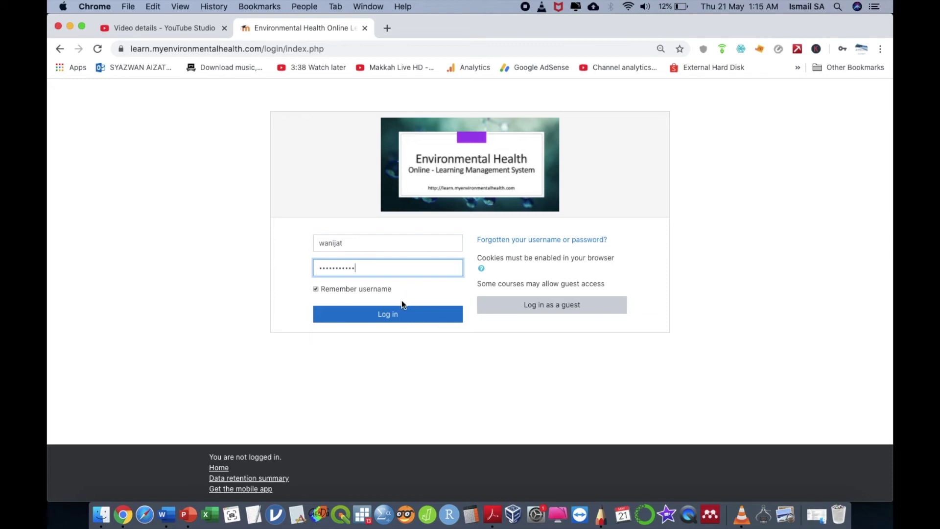
click(396, 314)
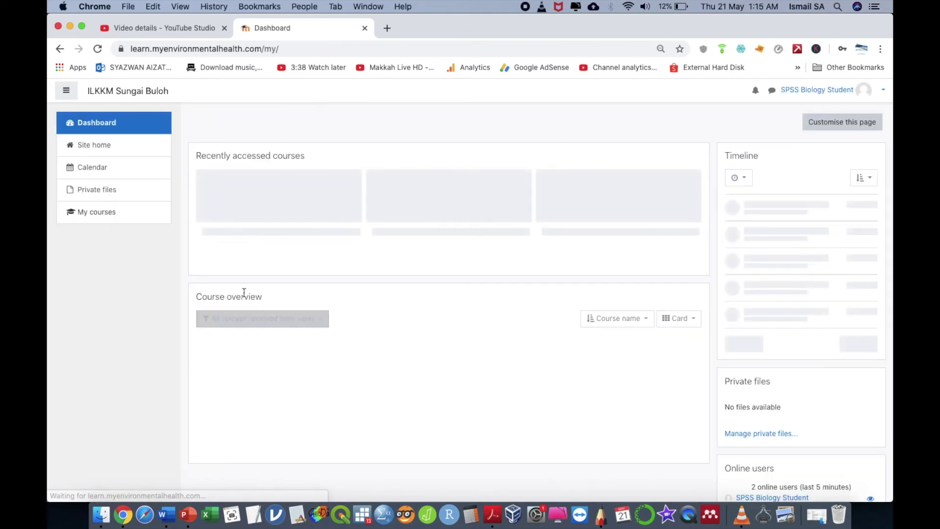
click(252, 213)
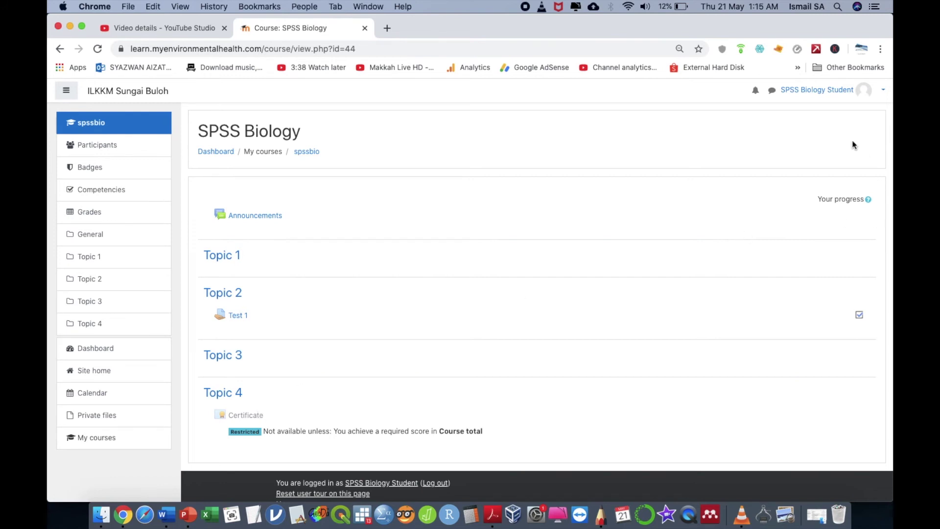
click(859, 92)
click(858, 197)
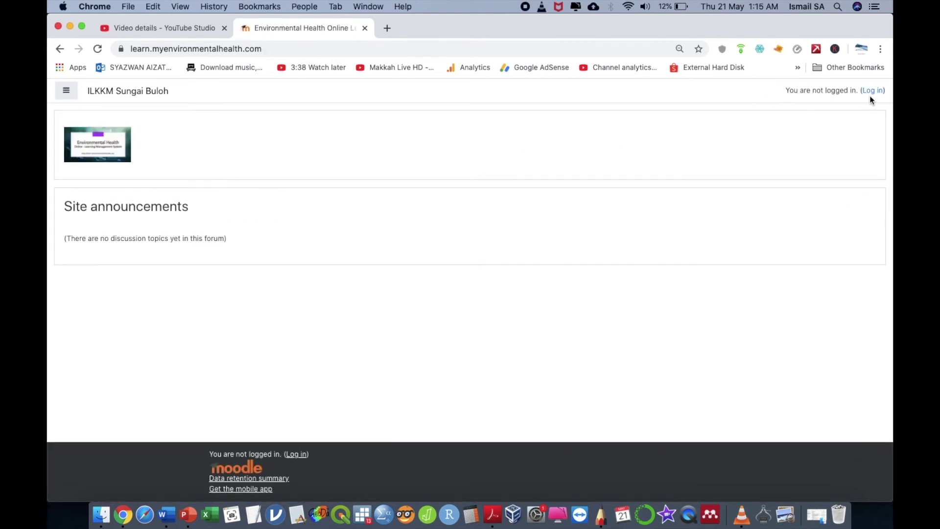
Step: Log in as the teacher and open the SPSS Biology Test 1 submissions table
click(875, 92)
double_click(393, 251)
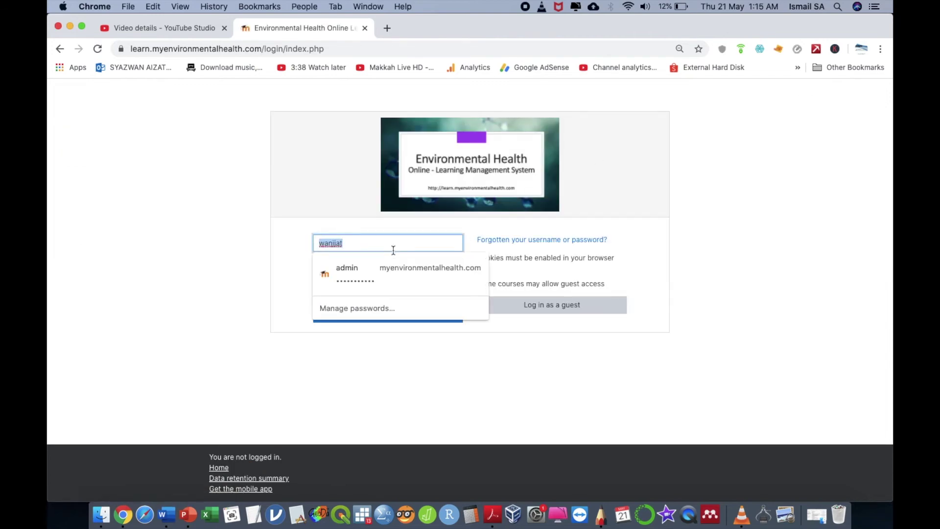
text(ism)
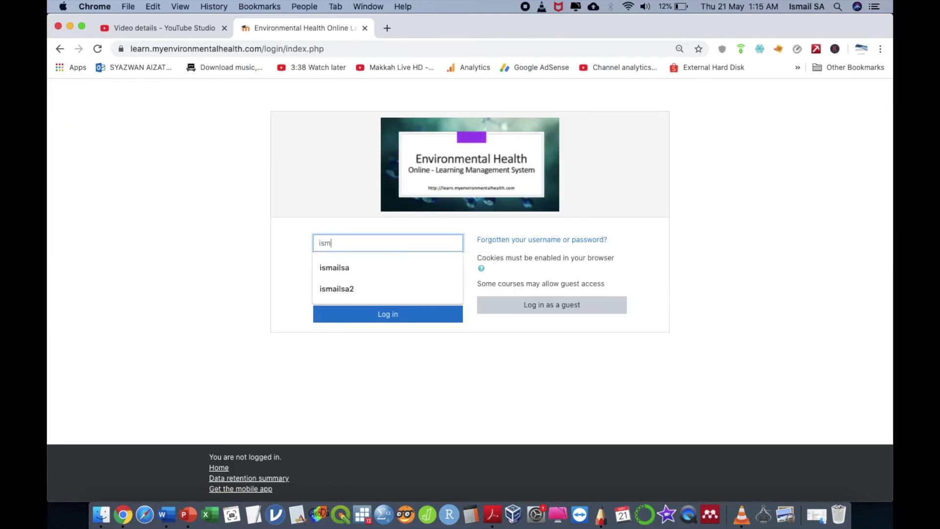
text(••)
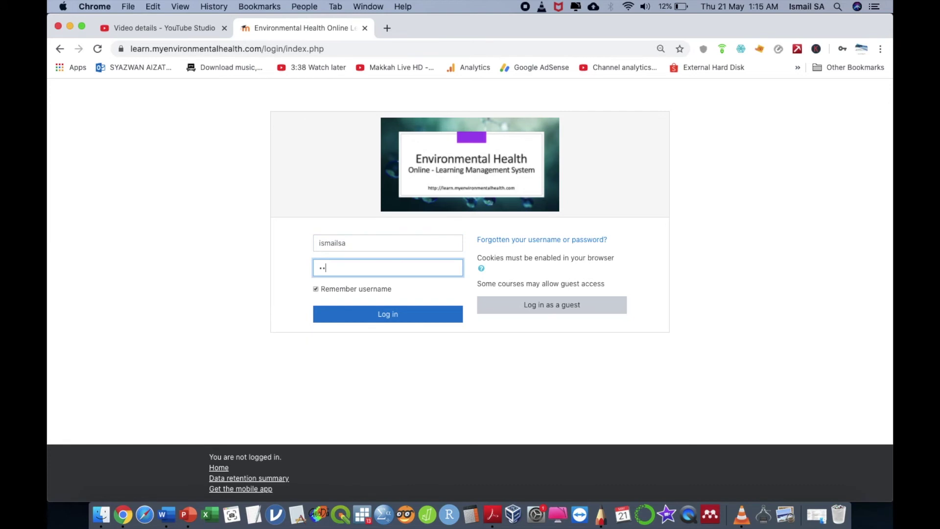
text(•••••••)
click(393, 315)
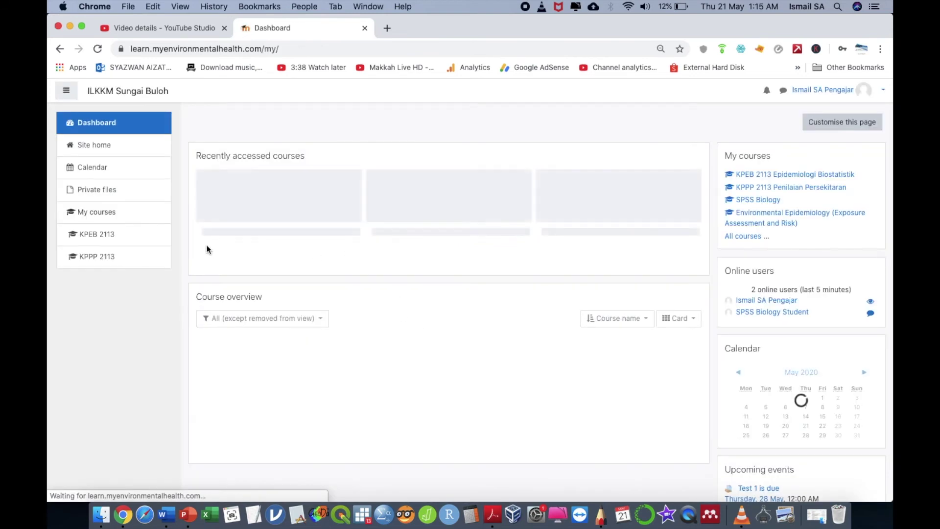
click(298, 230)
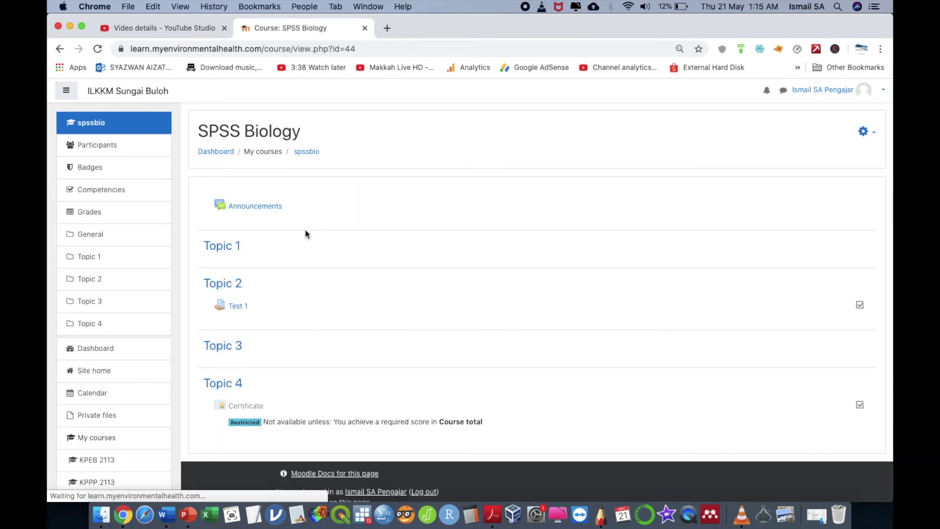
click(240, 306)
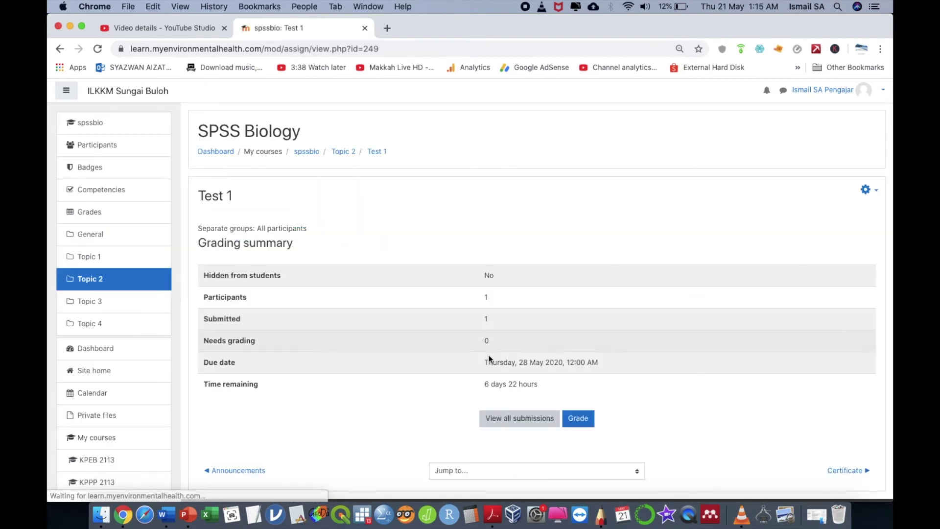
click(533, 418)
Step: Change the student's grade from 69.00 to 70, save it, and log out
click(456, 388)
double_click(456, 388)
text(71)
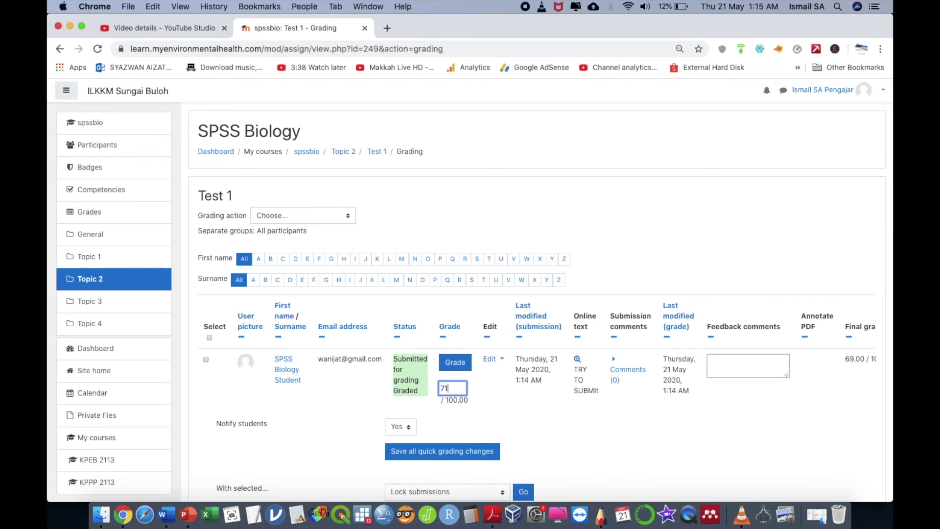
key(BackSpace)
text(0)
click(485, 451)
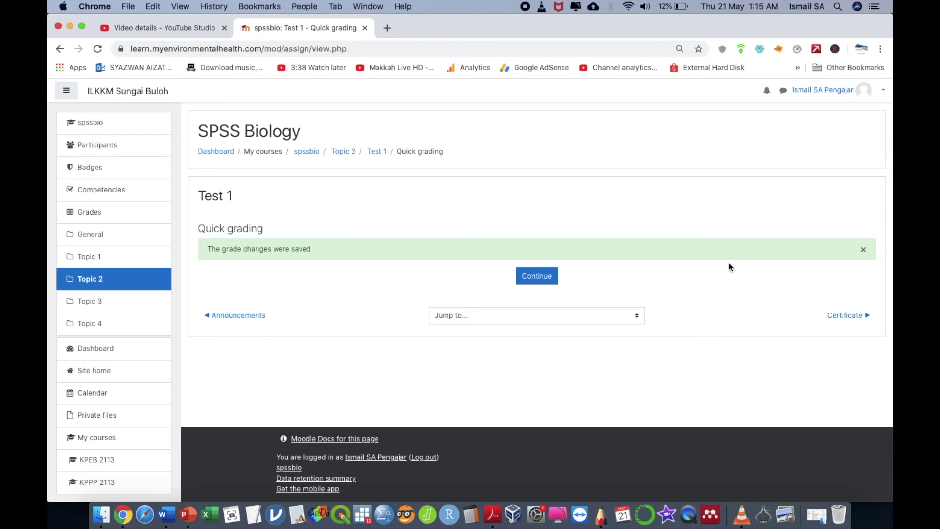
click(852, 92)
click(842, 188)
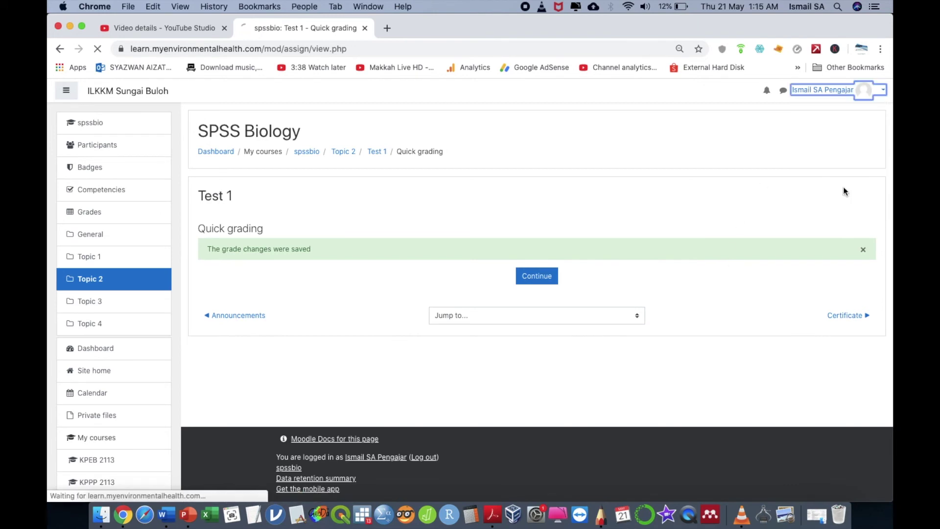
Step: Log in with the student account's username and password
click(877, 93)
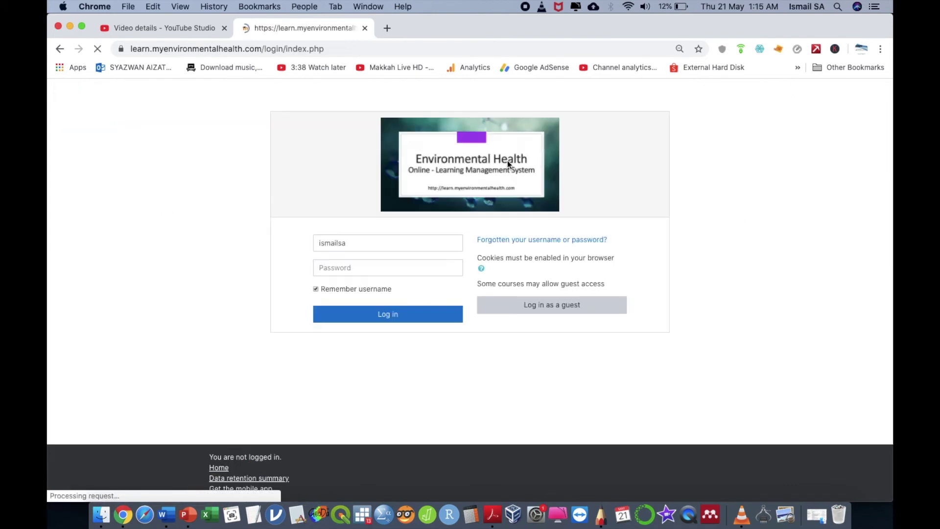
click(395, 243)
double_click(393, 247)
text(wanijat)
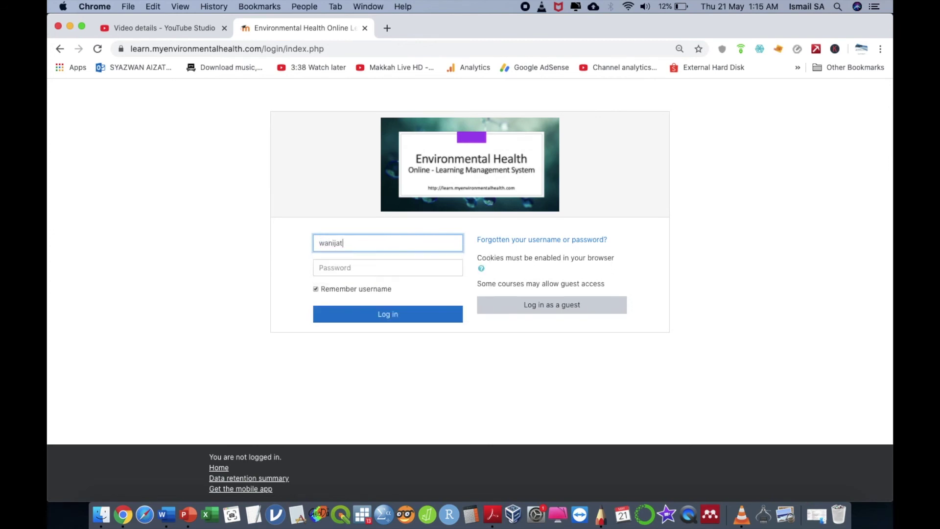
key(Tab)
text(**********)
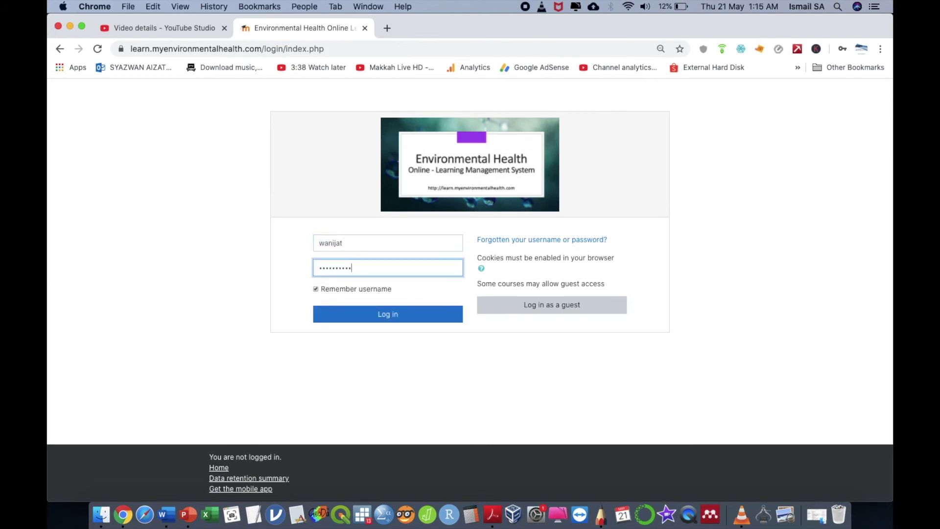
click(389, 318)
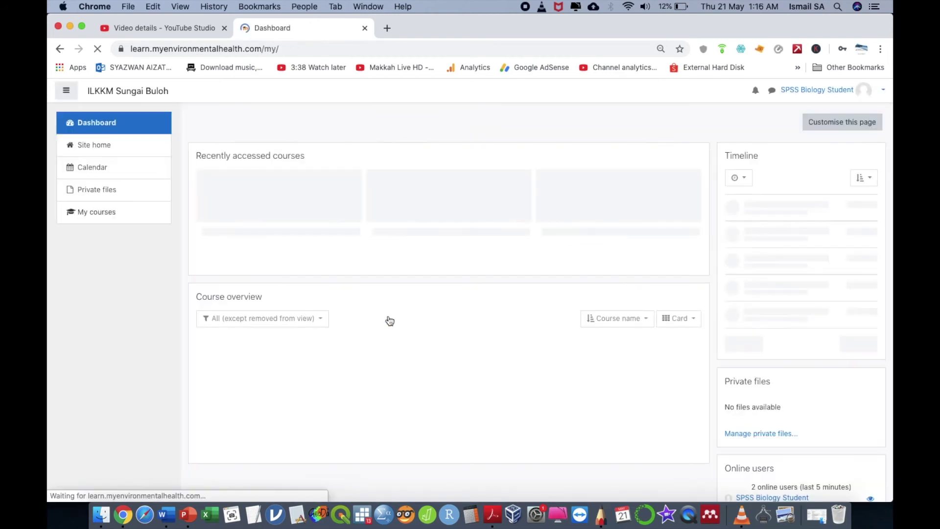
Step: Download the SPSS Biology Topic 4 certificate as Certificate (11).pdf and open it
click(242, 220)
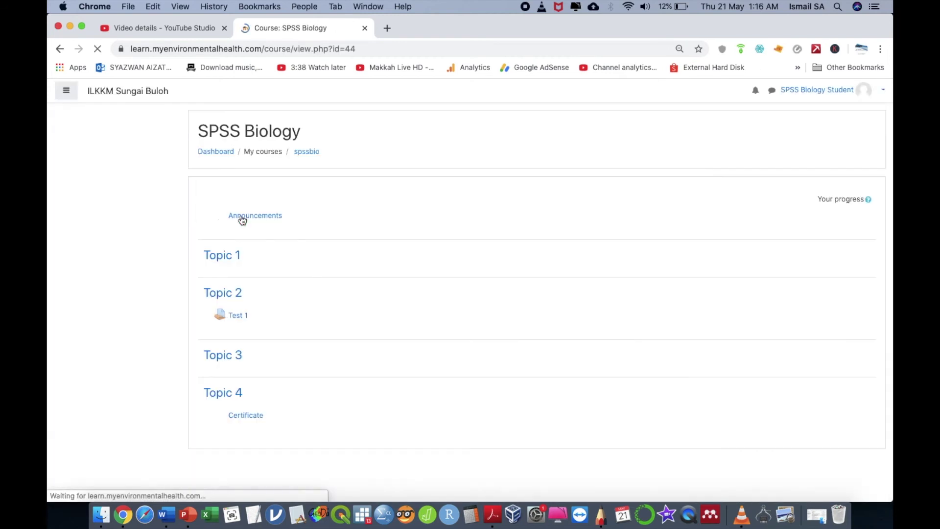
click(253, 417)
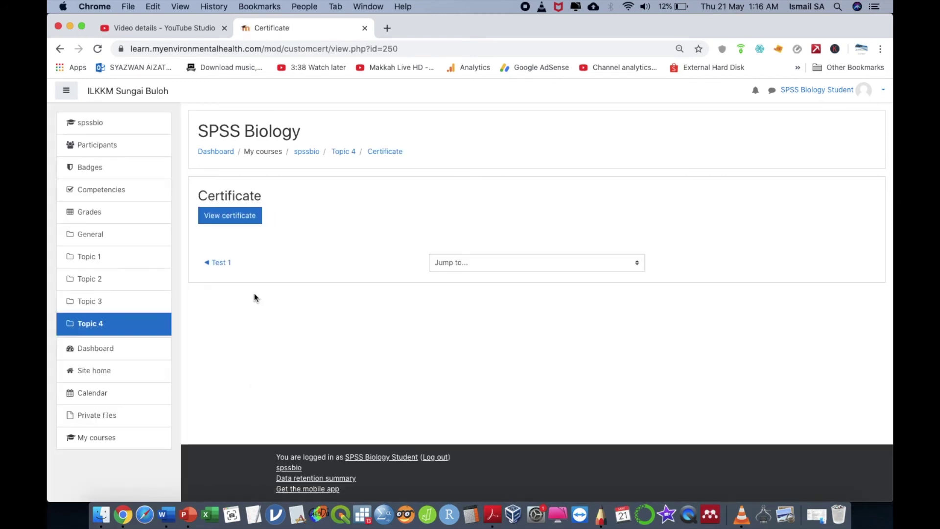
click(249, 219)
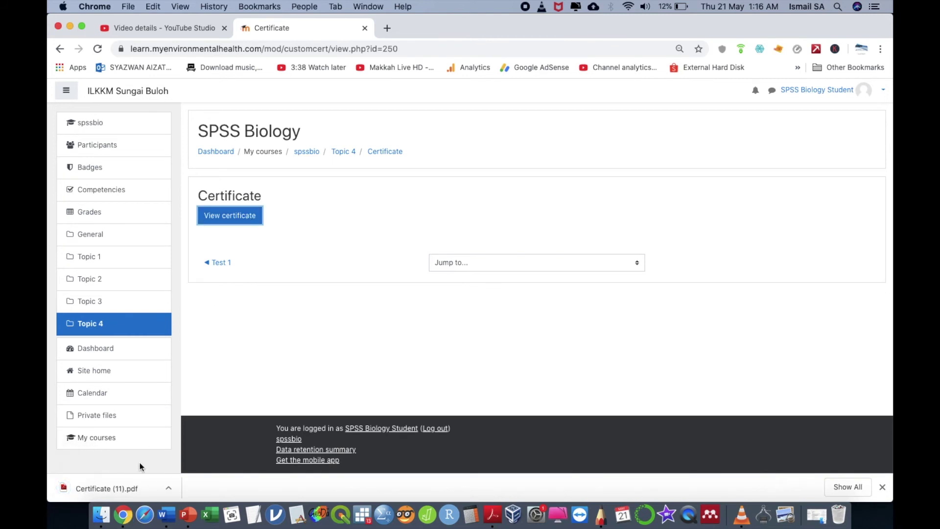
click(123, 491)
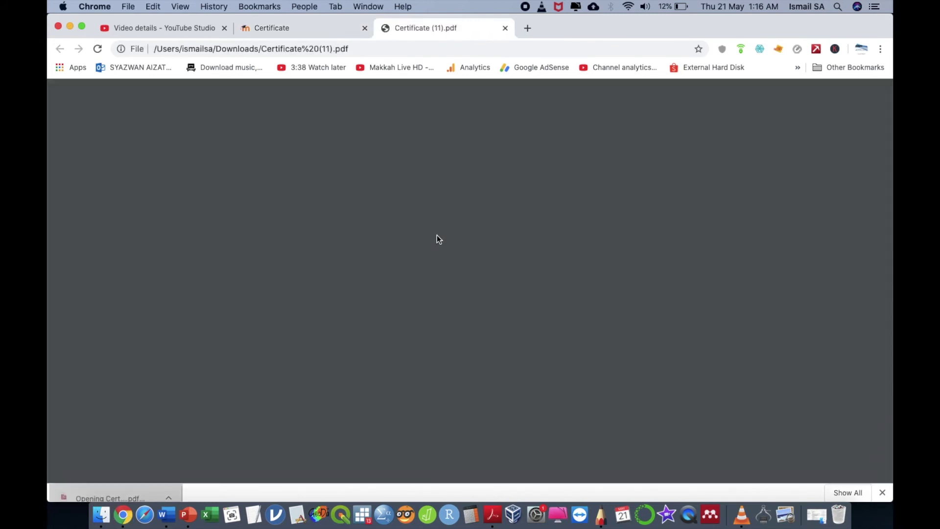
Step: Review the KPEB 2113 Certificate of Completion dated 9 June 2020, then close the PDF
scroll(409, 314, down, 3)
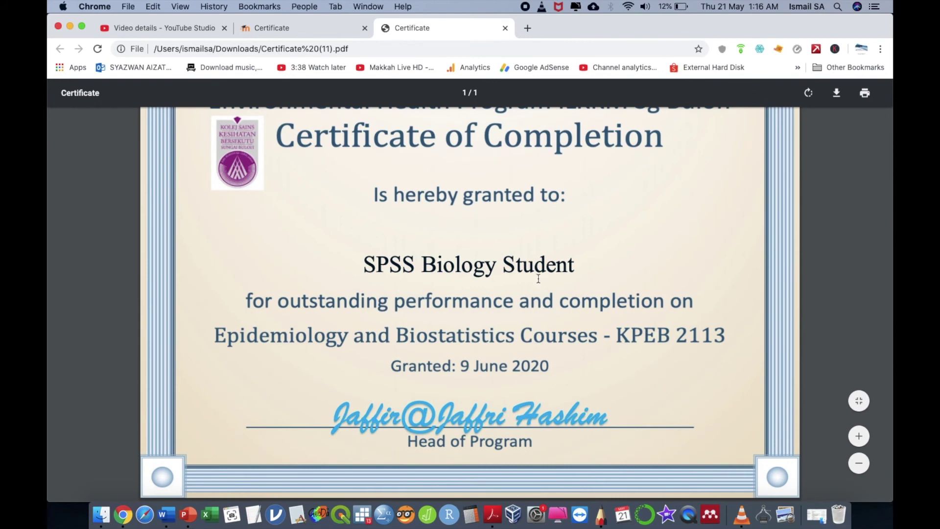
scroll(538, 278, up, 3)
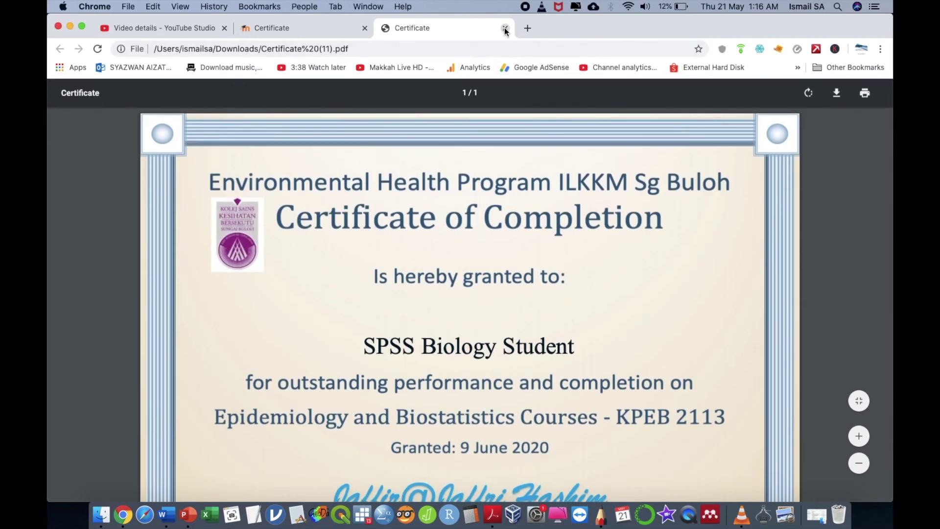
click(505, 28)
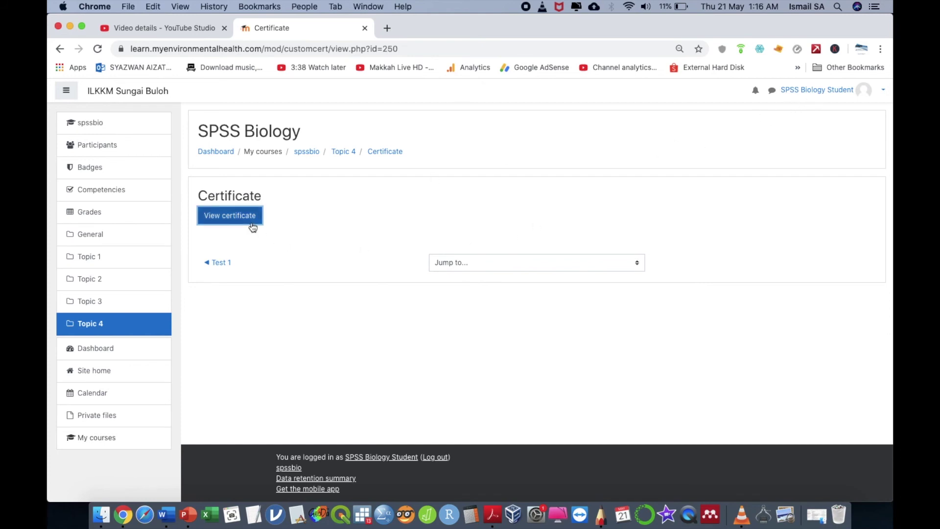
Step: Log the student out of Moodle and go to the login page
click(862, 91)
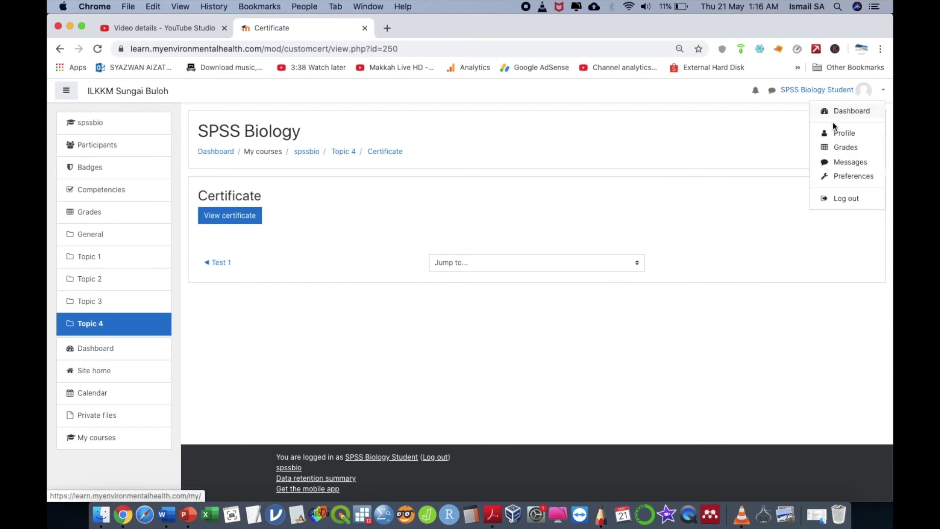
click(841, 207)
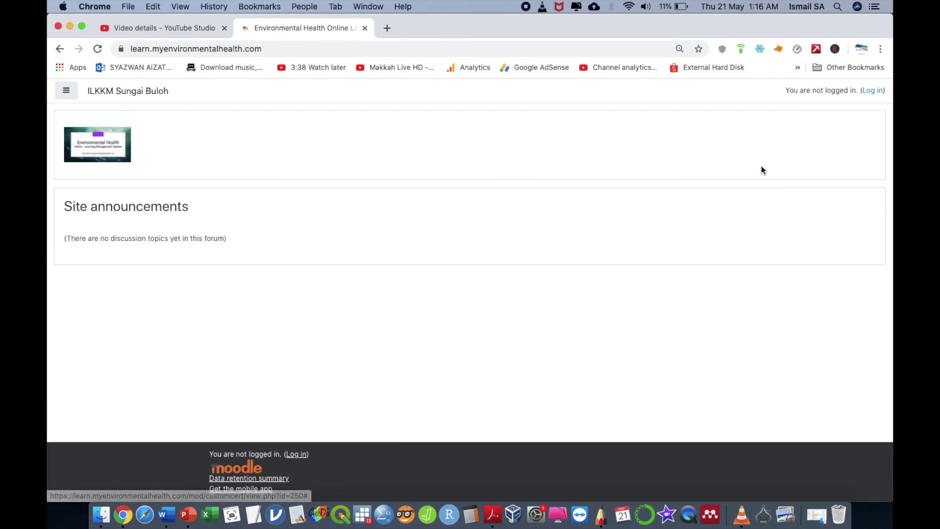
click(873, 91)
Step: Sign in with the teacher's username and password, then open the SPSS Biology Certificate recipients list
double_click(436, 244)
text(ismailsa)
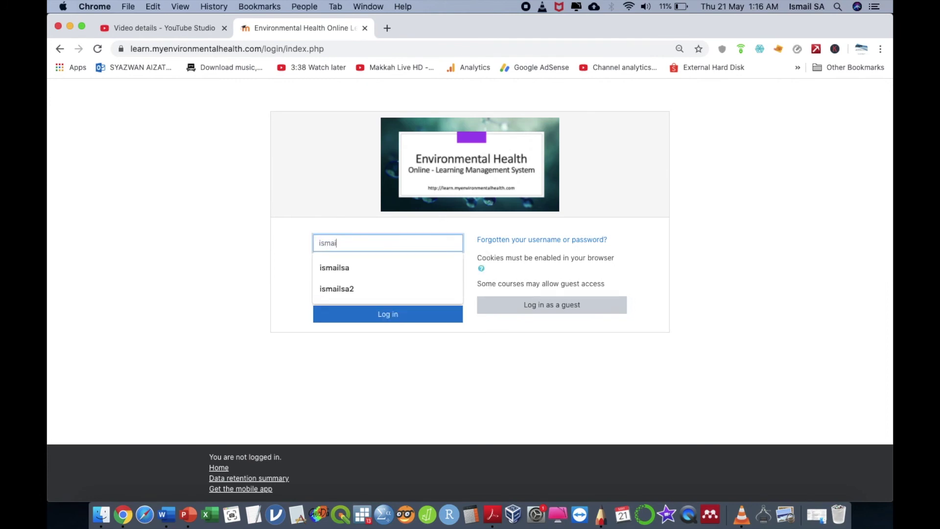
key(Tab)
text(••••••••)
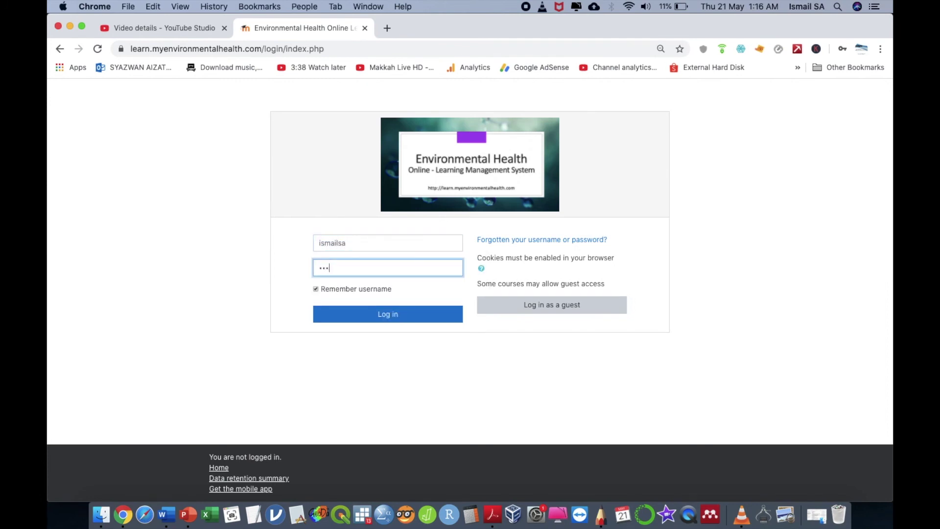
click(407, 313)
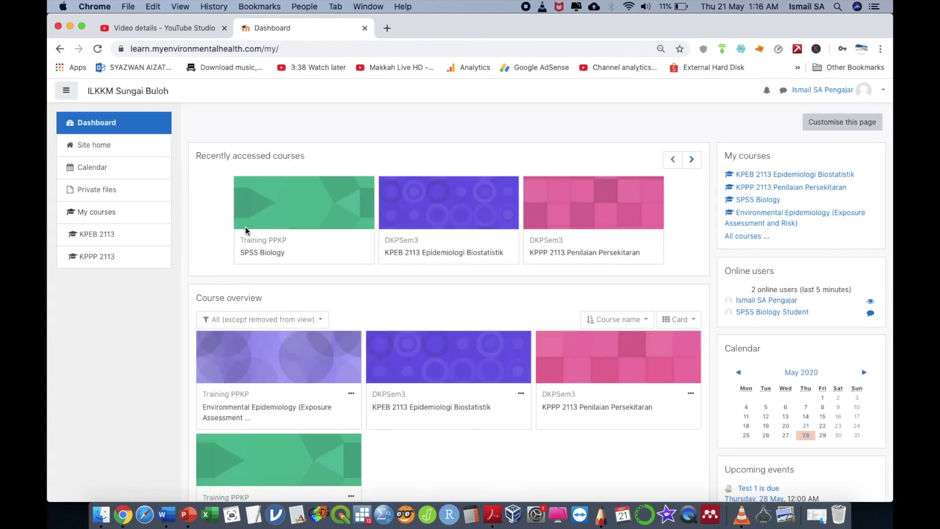
click(302, 213)
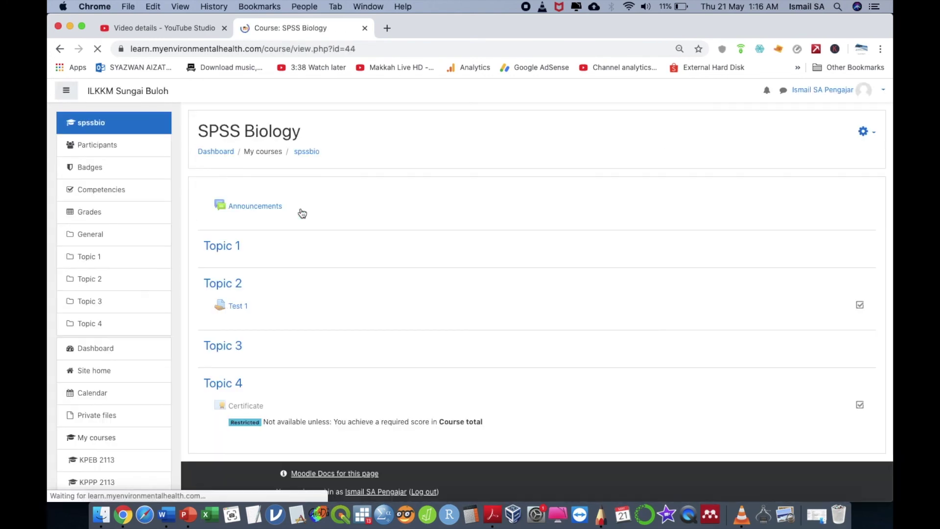
click(252, 409)
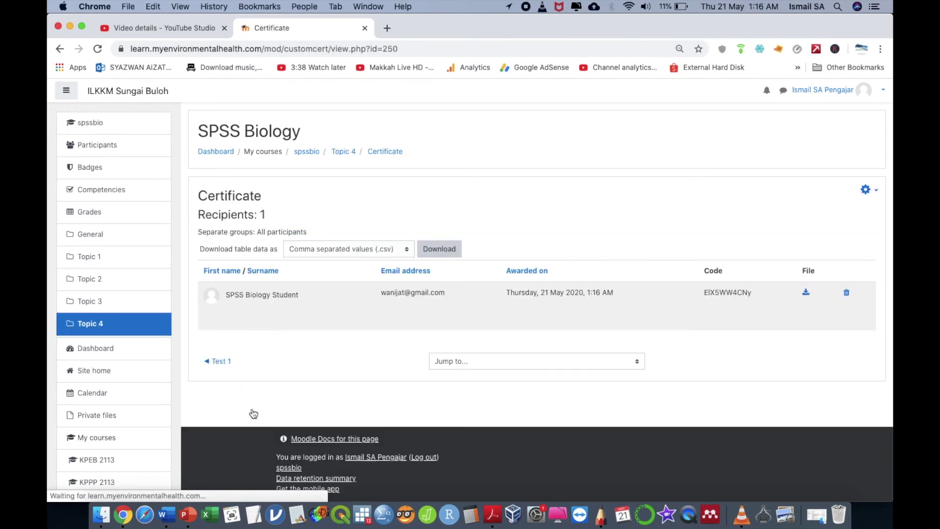
Step: Copy the student's certificate code from the Code column and open the gear Actions menu
double_click(729, 294)
right_click(729, 295)
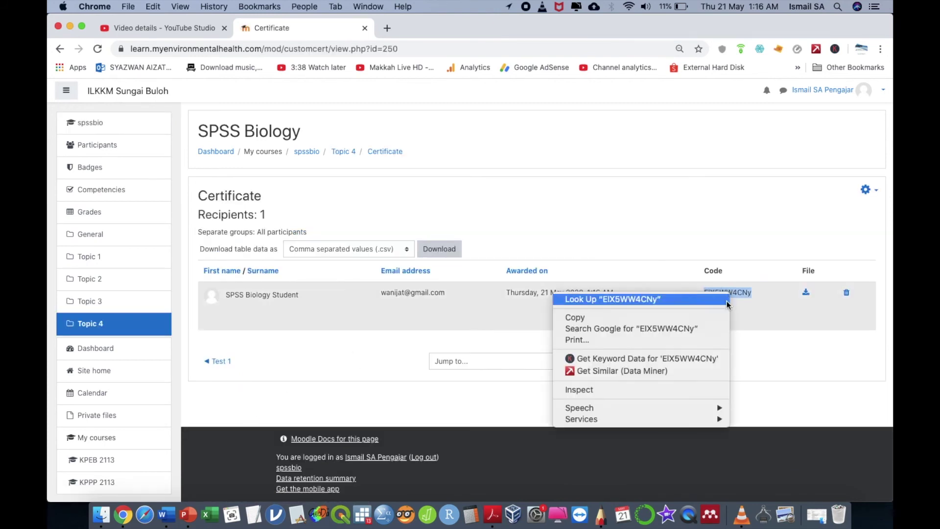
click(701, 319)
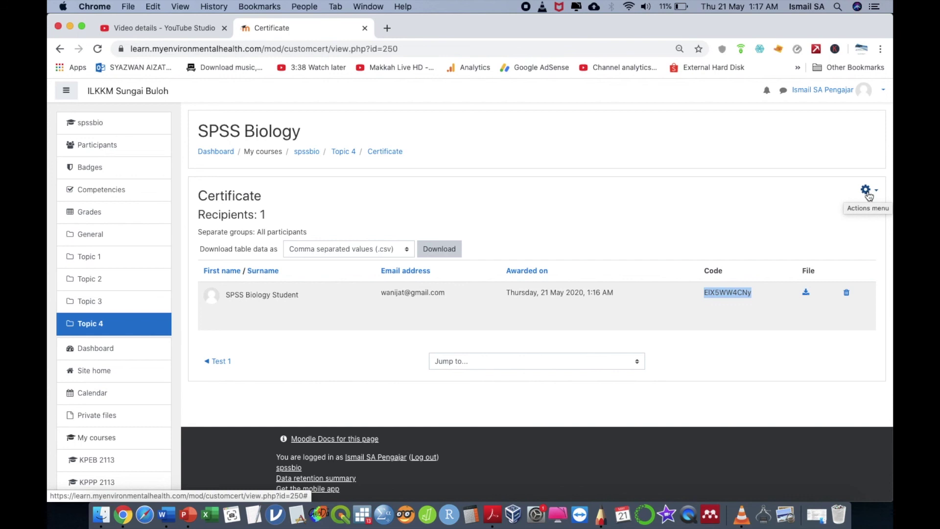
click(867, 192)
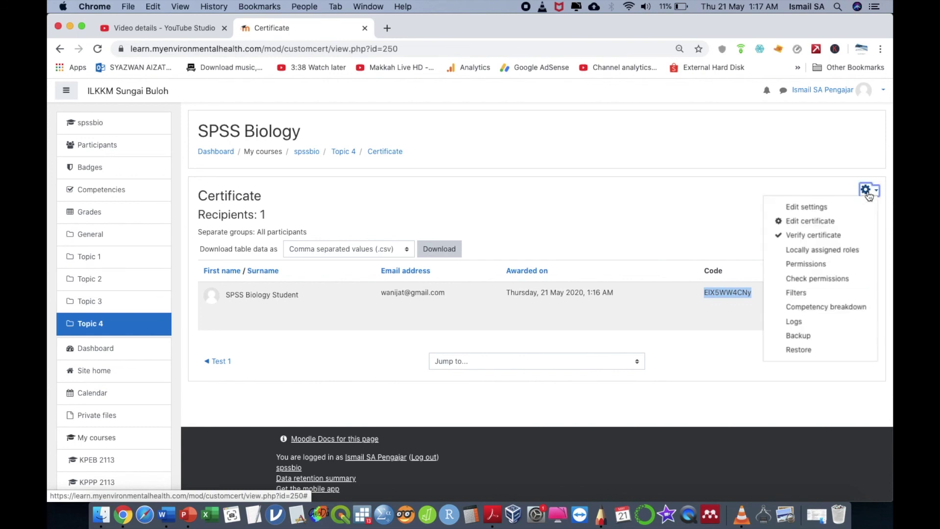
Step: Paste the copied code into Verify certificate and confirm it verifies for SPSS Biology Student
click(811, 236)
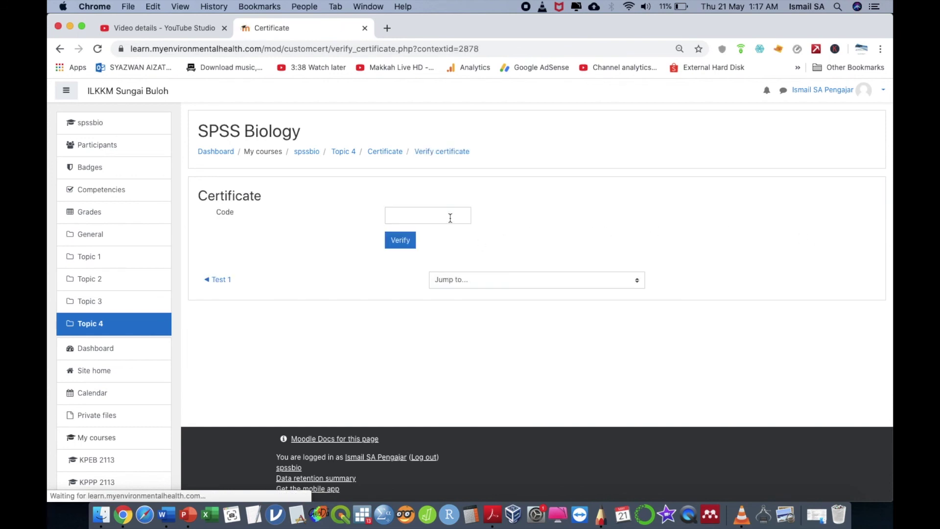
click(449, 216)
key(super+v)
click(404, 243)
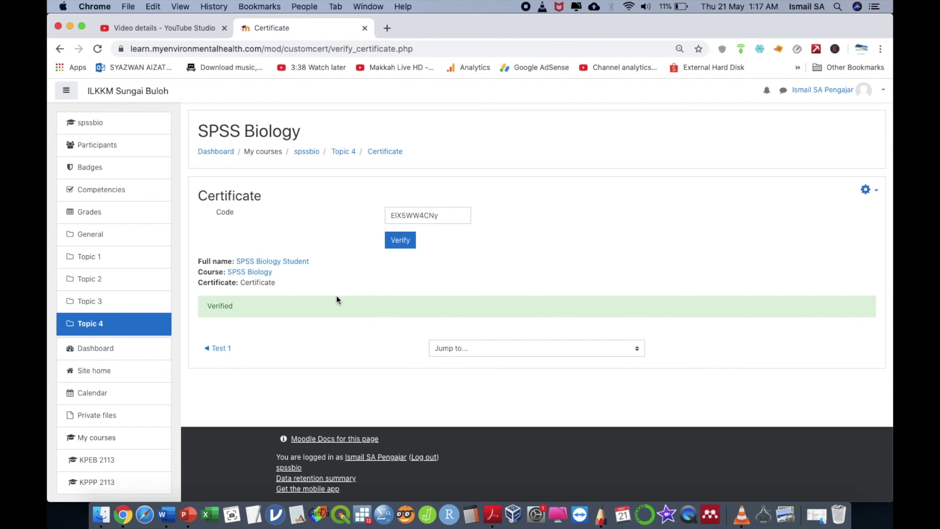
Step: Return to the SPSS Biology course page and log the teacher out
click(120, 126)
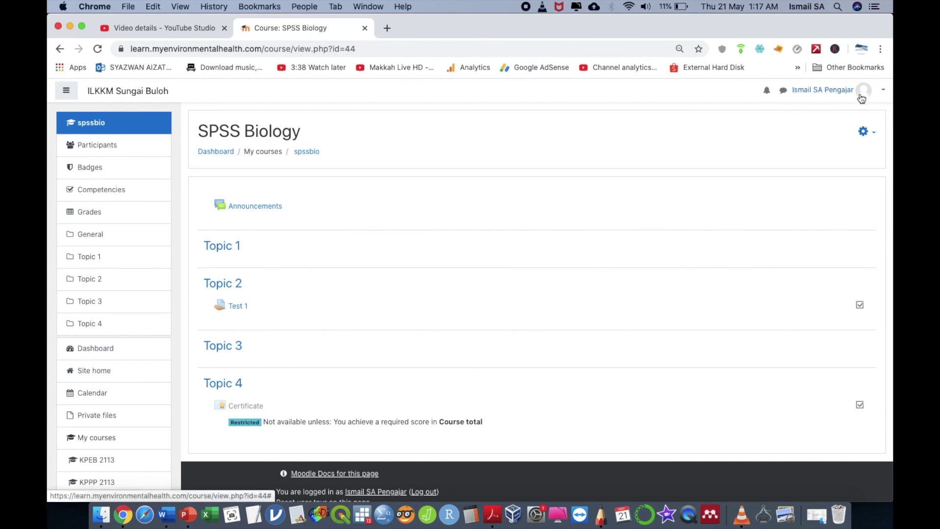
click(839, 98)
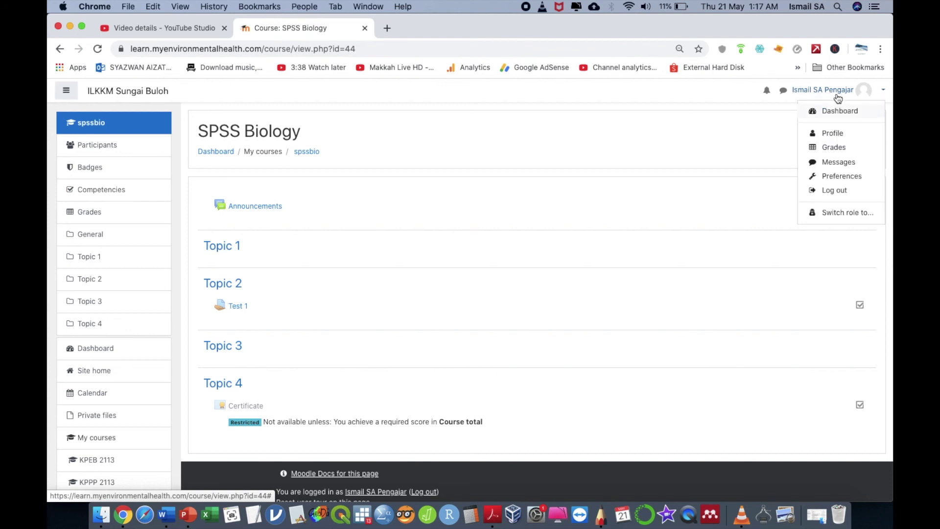
click(834, 186)
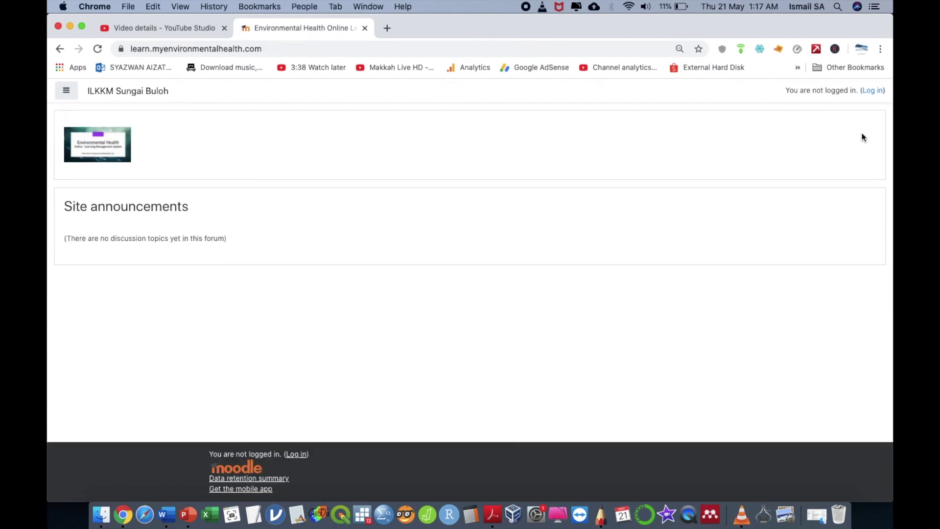